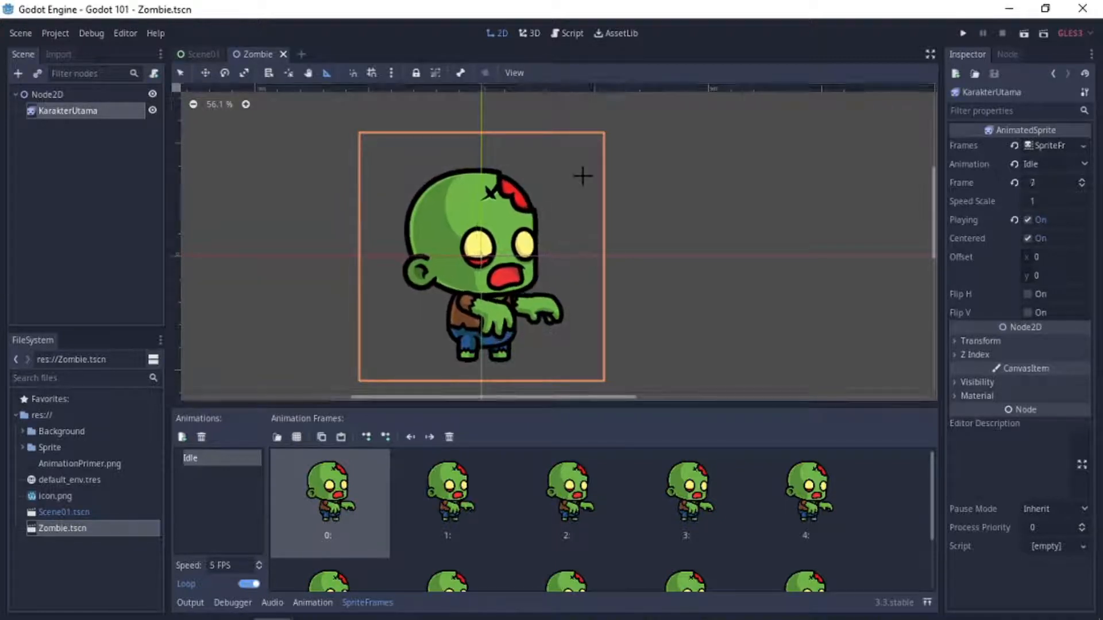
# Step: In Scene01, place an instance of the Zombie.tscn scene over the left half of the night-sky background
pyautogui.click(202, 54)
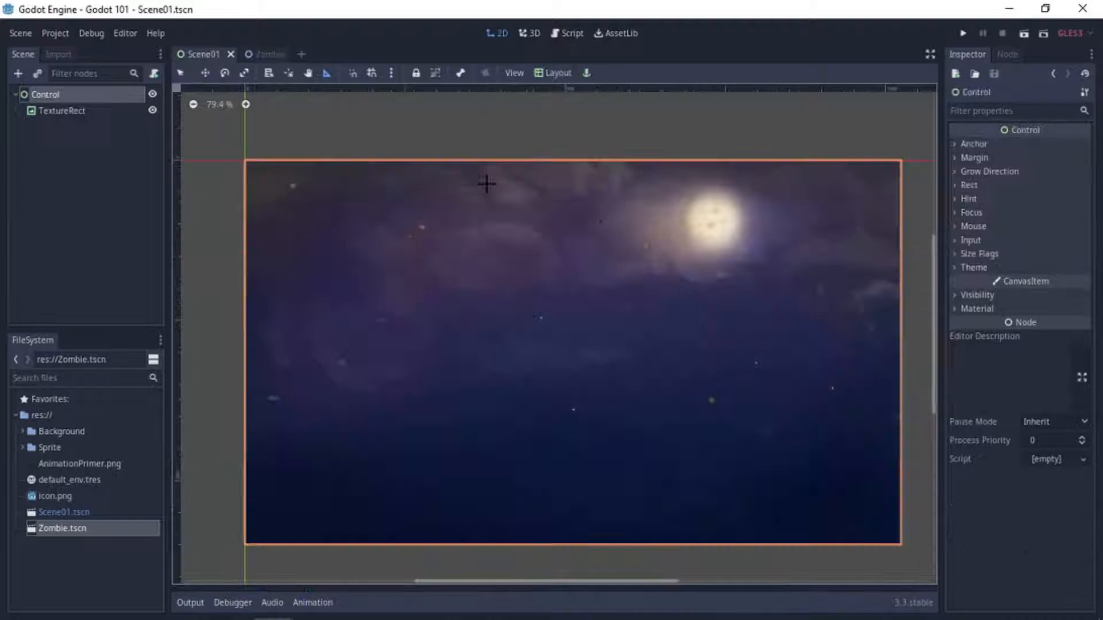
pyautogui.moveTo(672, 263); pyautogui.dragTo(653, 249, button='middle')
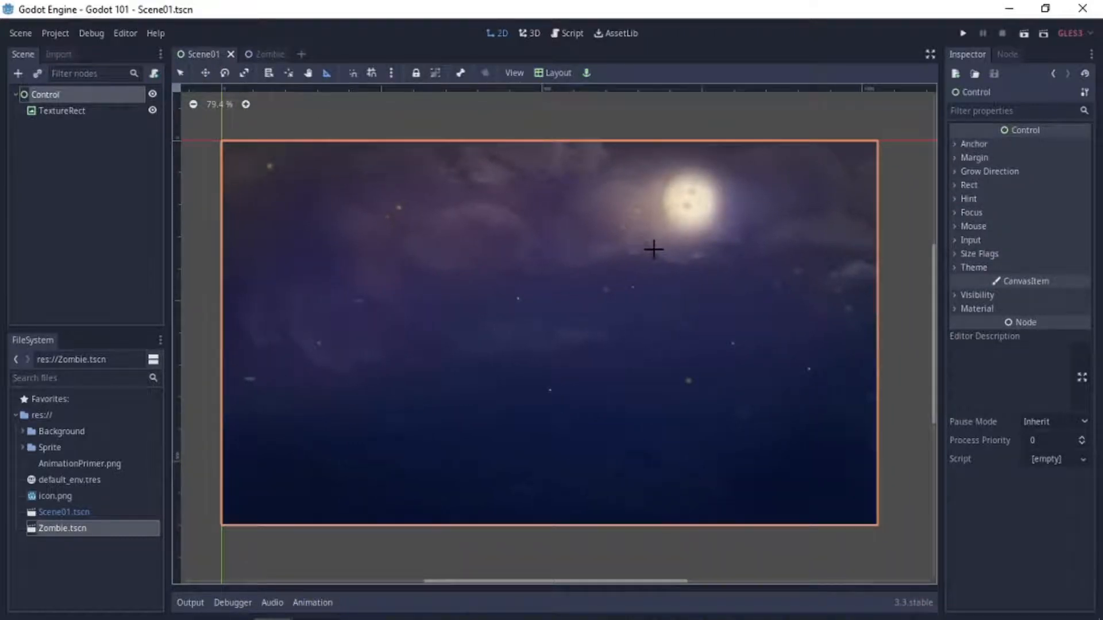
pyautogui.click(260, 54)
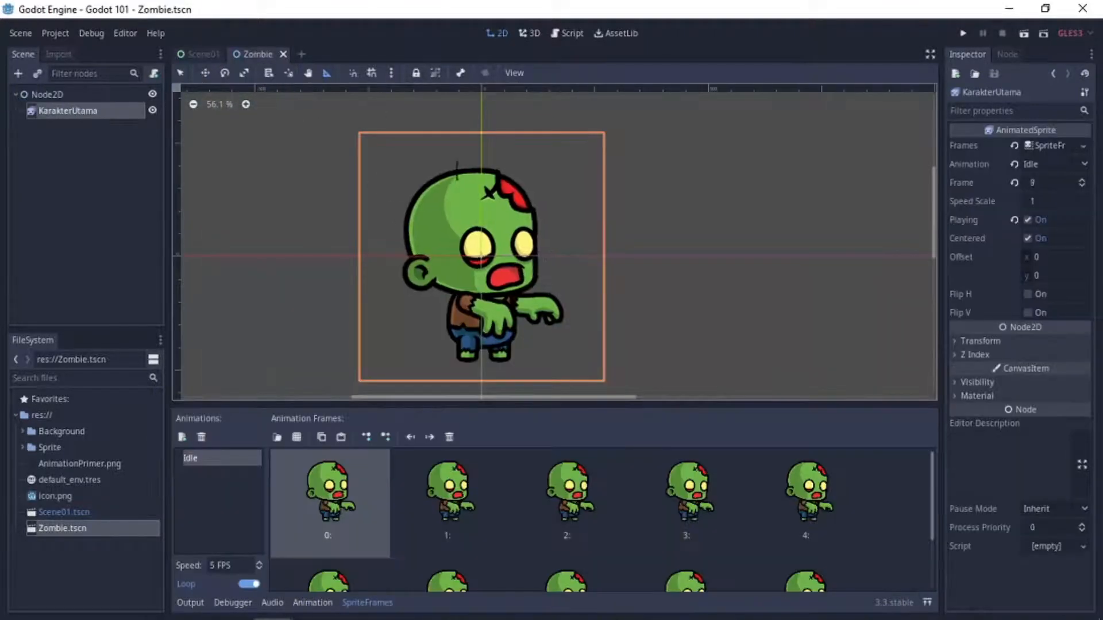
pyautogui.click(202, 54)
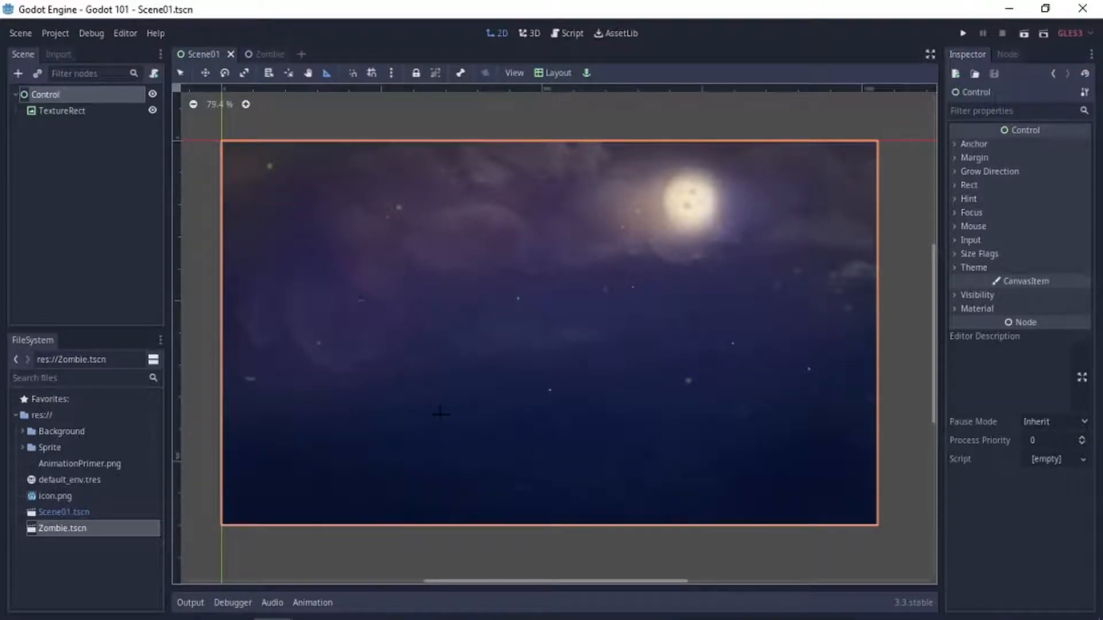
pyautogui.click(272, 54)
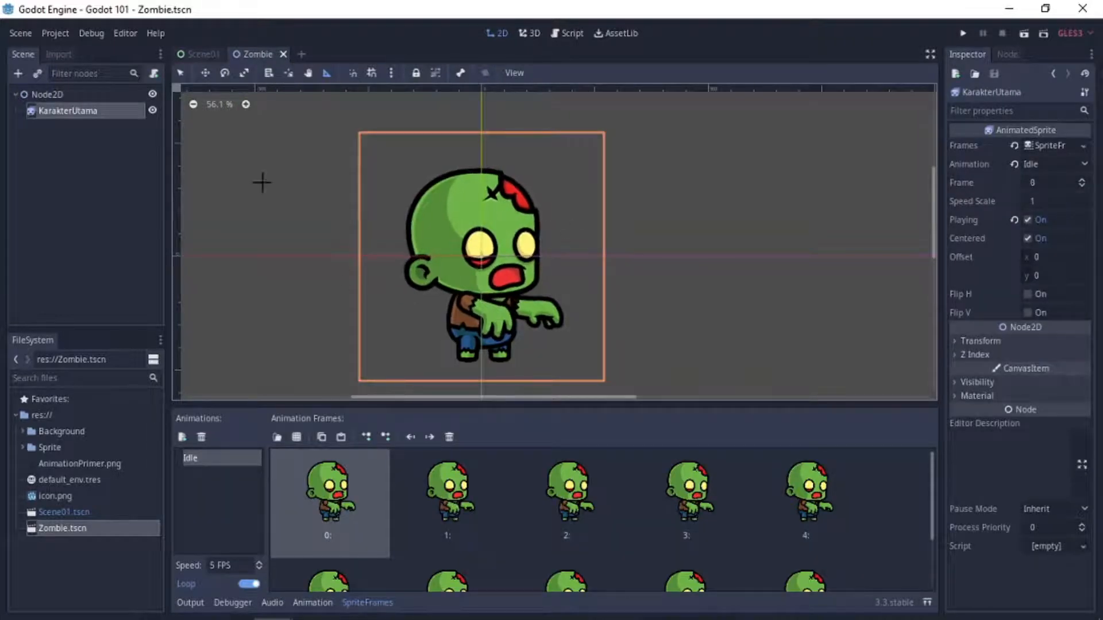
pyautogui.click(185, 58)
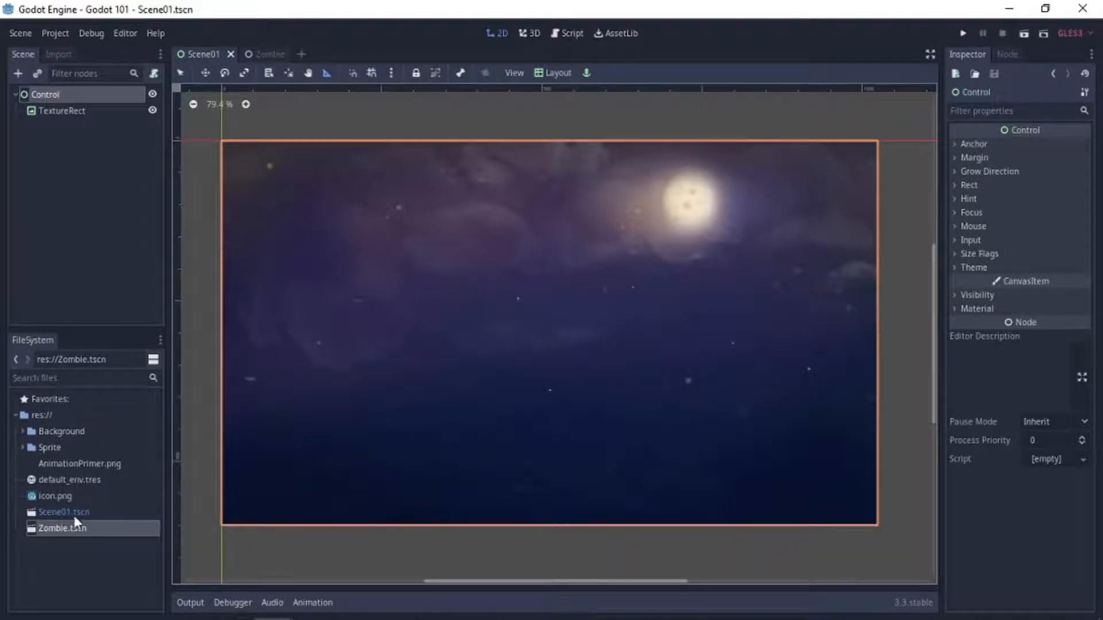
pyautogui.click(80, 528)
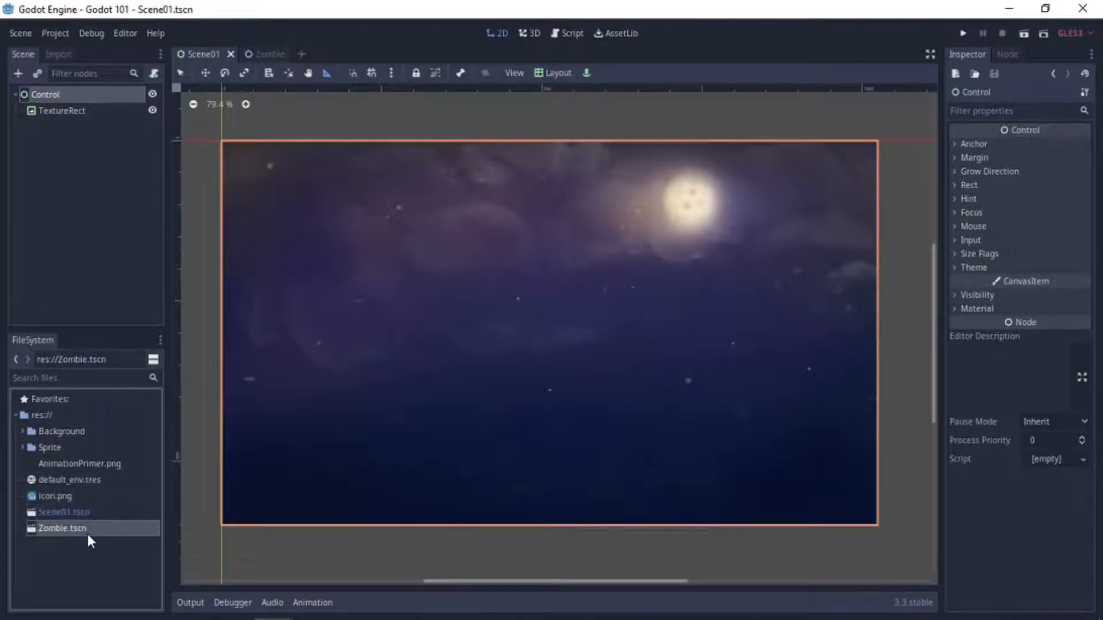
pyautogui.moveTo(58, 535); pyautogui.dragTo(371, 322)
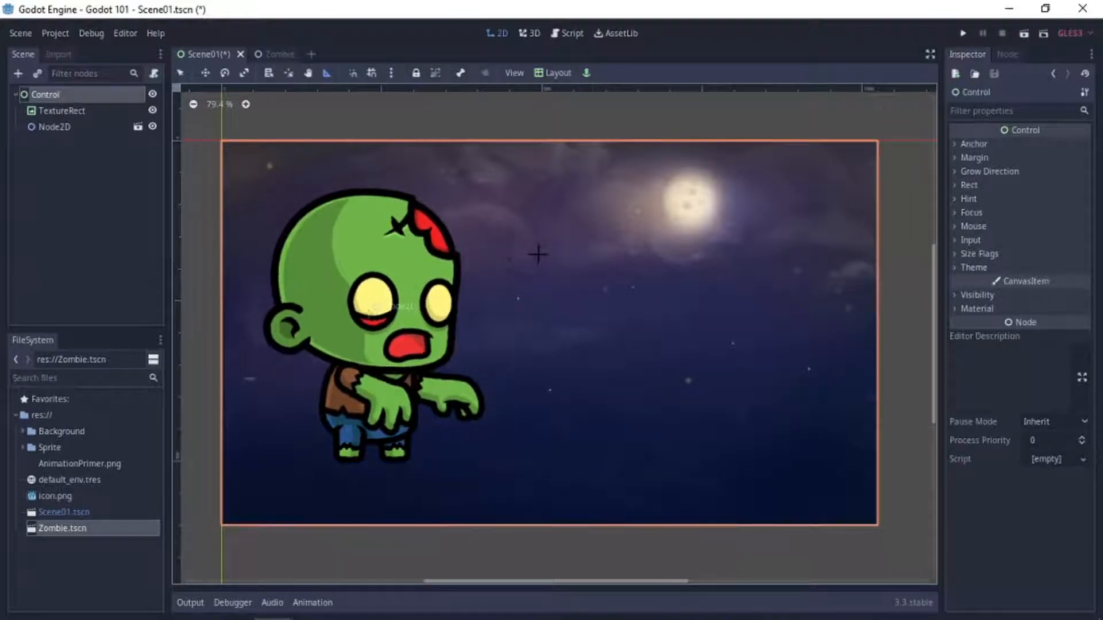
# Step: Select the zombie instance Node2D in Select mode and shift it slightly right and down on the background
pyautogui.moveTo(636, 255); pyautogui.dragTo(606, 264, button='middle')
pyautogui.scroll(-3, 607, 284)
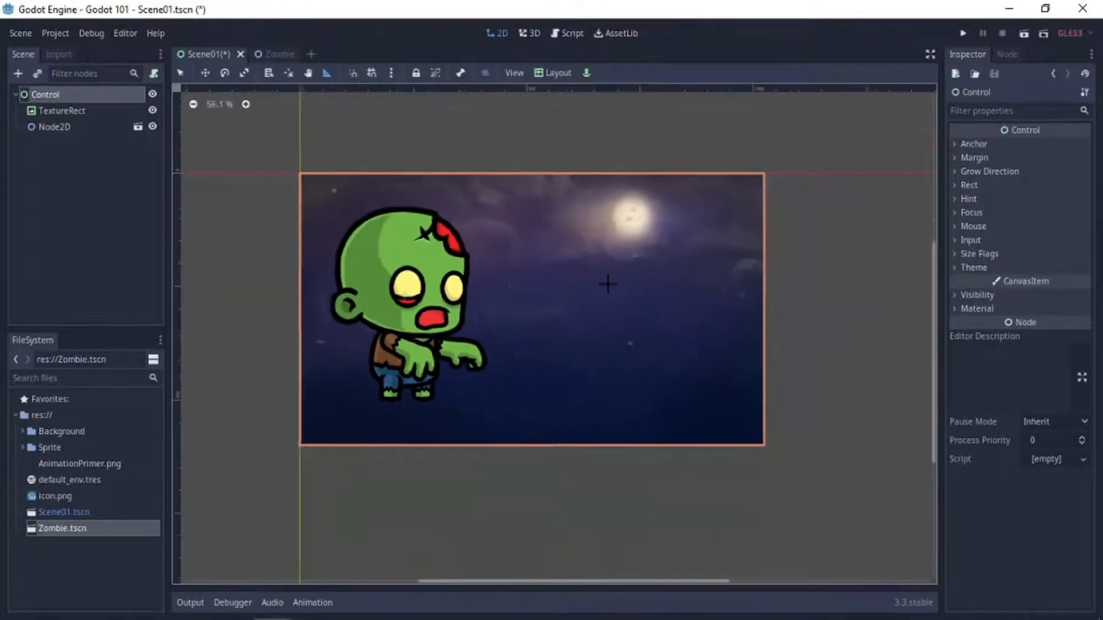
pyautogui.scroll(3, 608, 283)
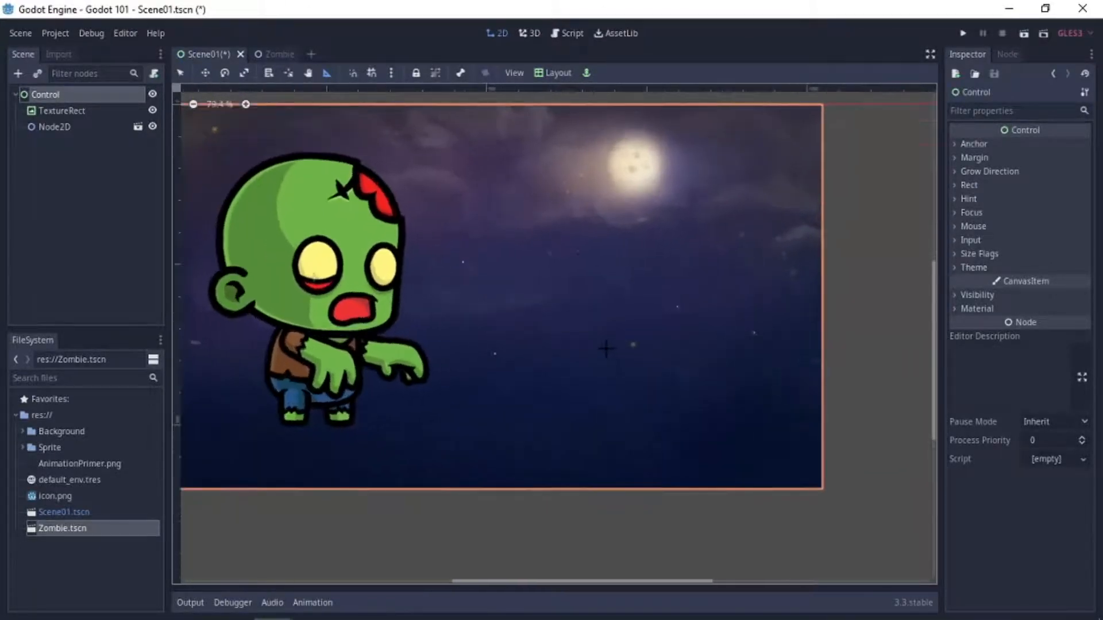
pyautogui.scroll(-1, 606, 348)
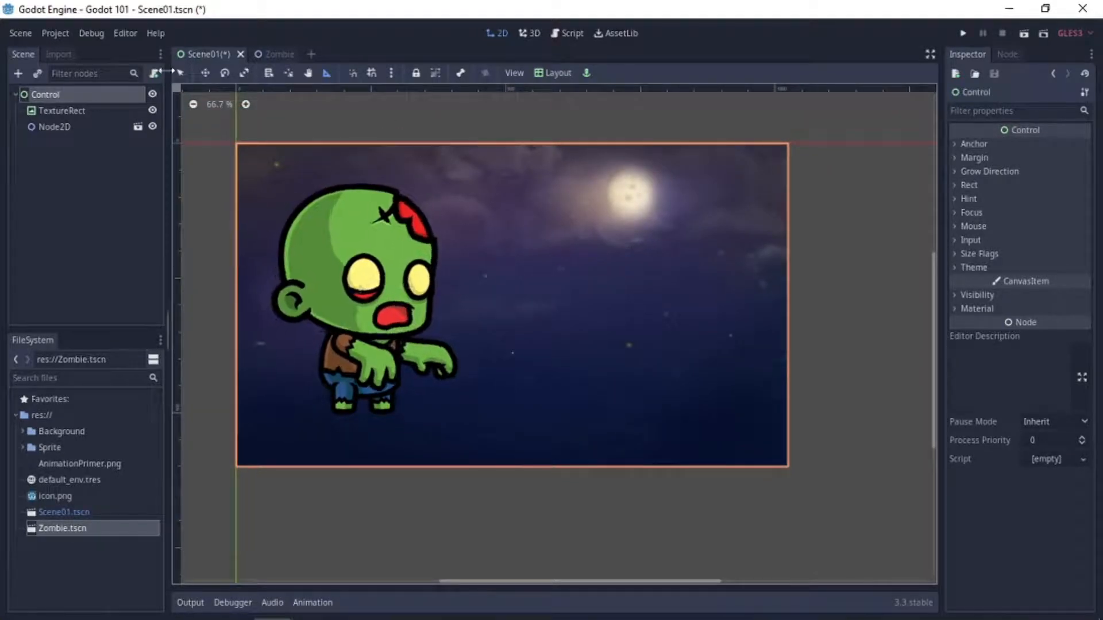
pyautogui.click(324, 230)
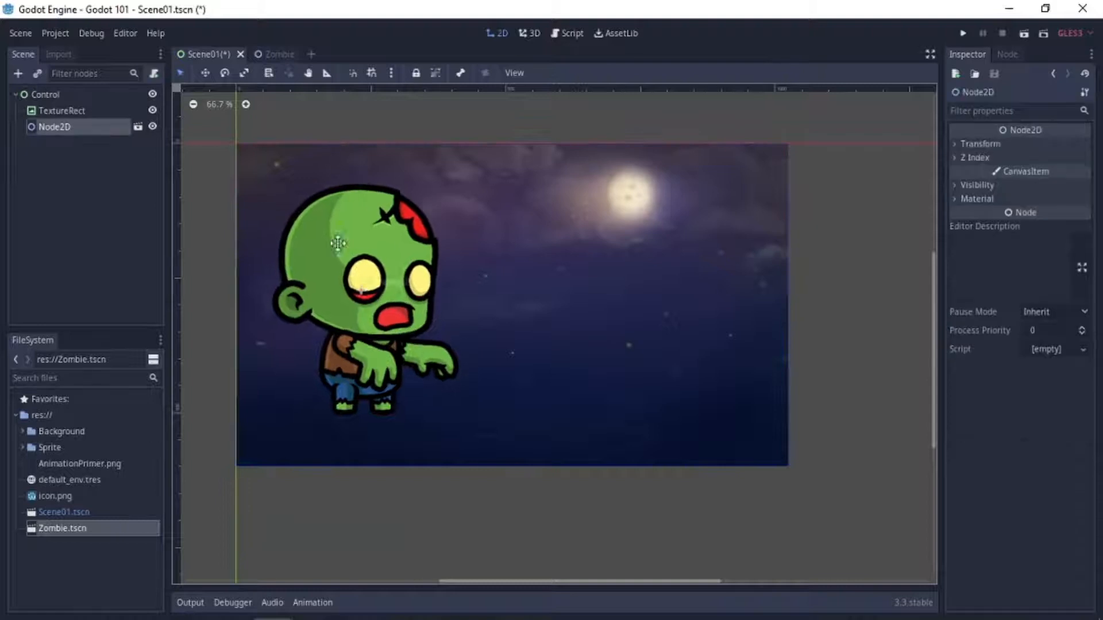
pyautogui.click(329, 123)
pyautogui.click(336, 225)
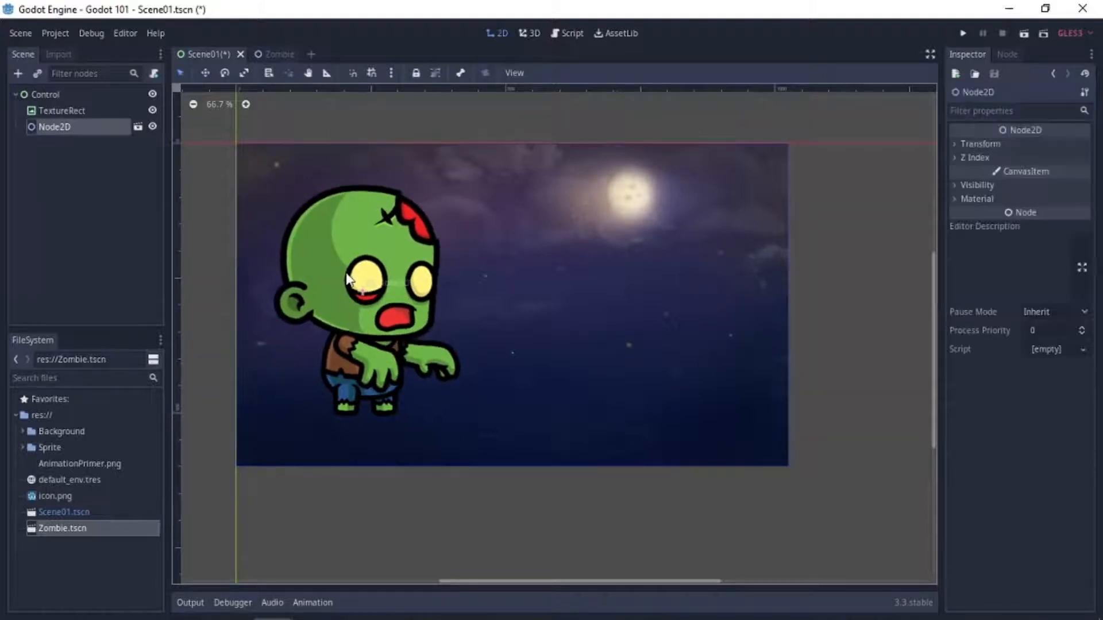
pyautogui.moveTo(529, 295); pyautogui.dragTo(598, 320, button='middle')
pyautogui.moveTo(414, 350); pyautogui.dragTo(465, 351)
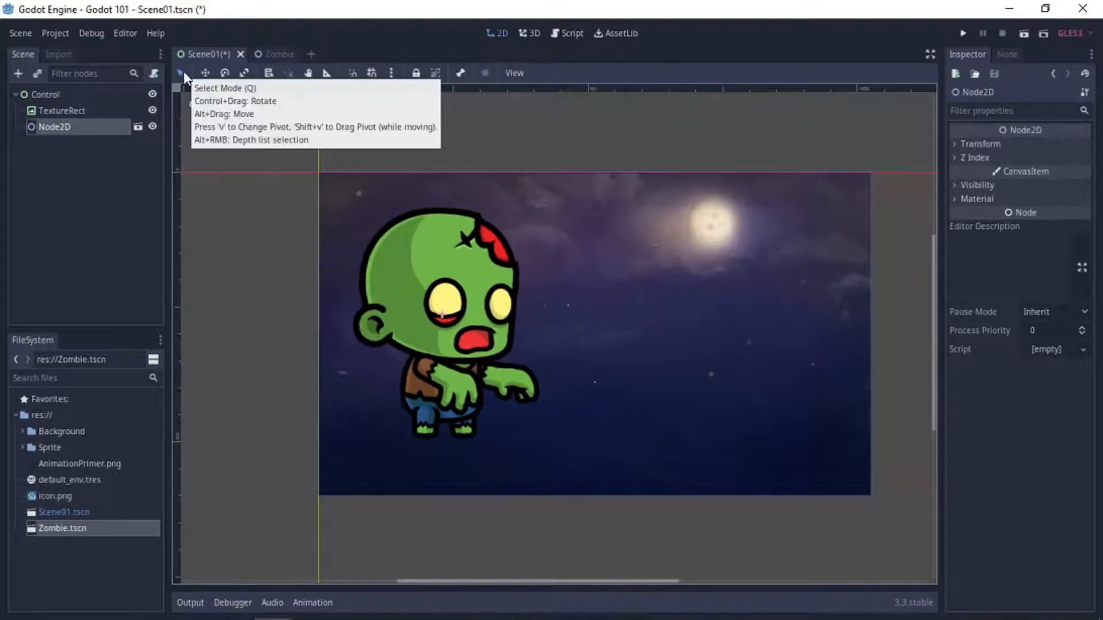
pyautogui.moveTo(516, 281); pyautogui.dragTo(472, 313)
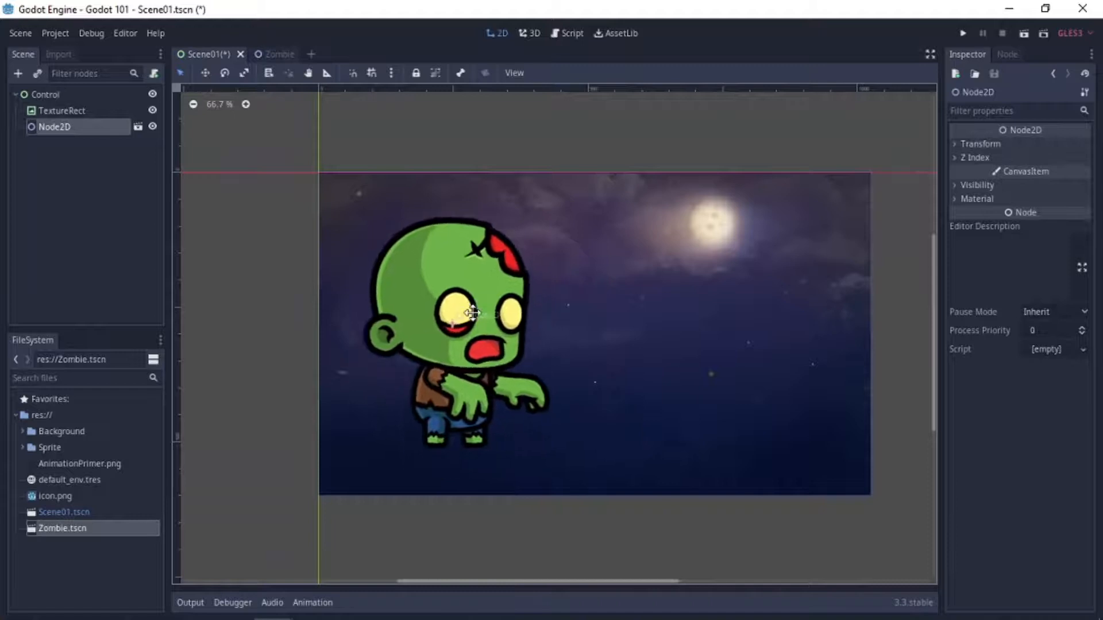
# Step: Try to move the TextureRect background in Select mode, and clear the selection
pyautogui.click(62, 112)
pyautogui.moveTo(632, 312); pyautogui.dragTo(611, 276)
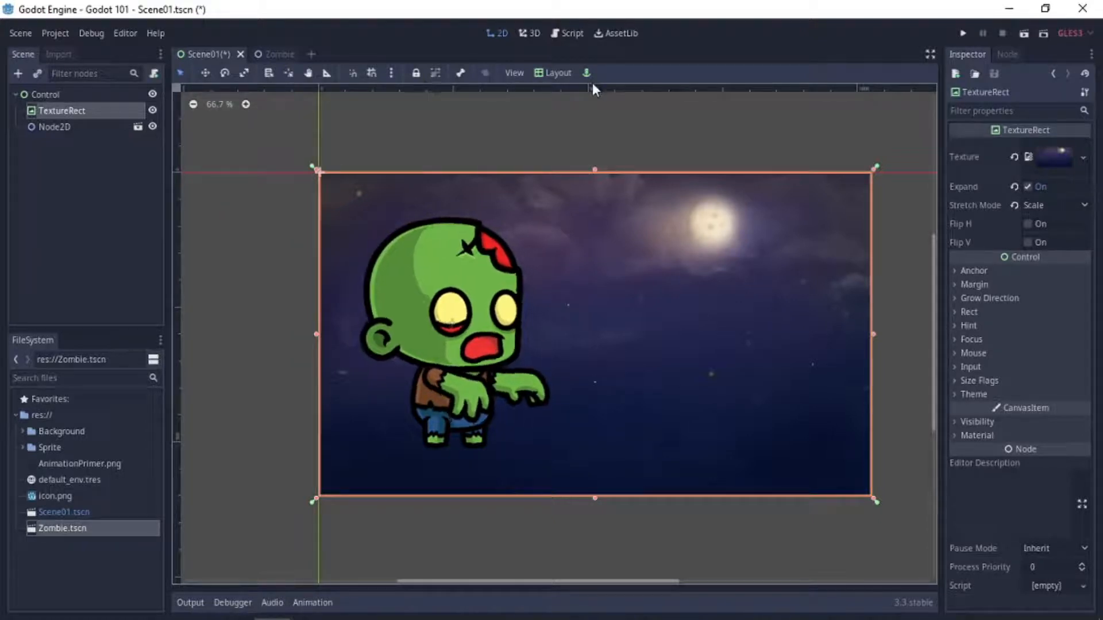
pyautogui.click(485, 130)
# Step: Move the zombie instance Node2D slightly right and up using Move mode
pyautogui.click(423, 288)
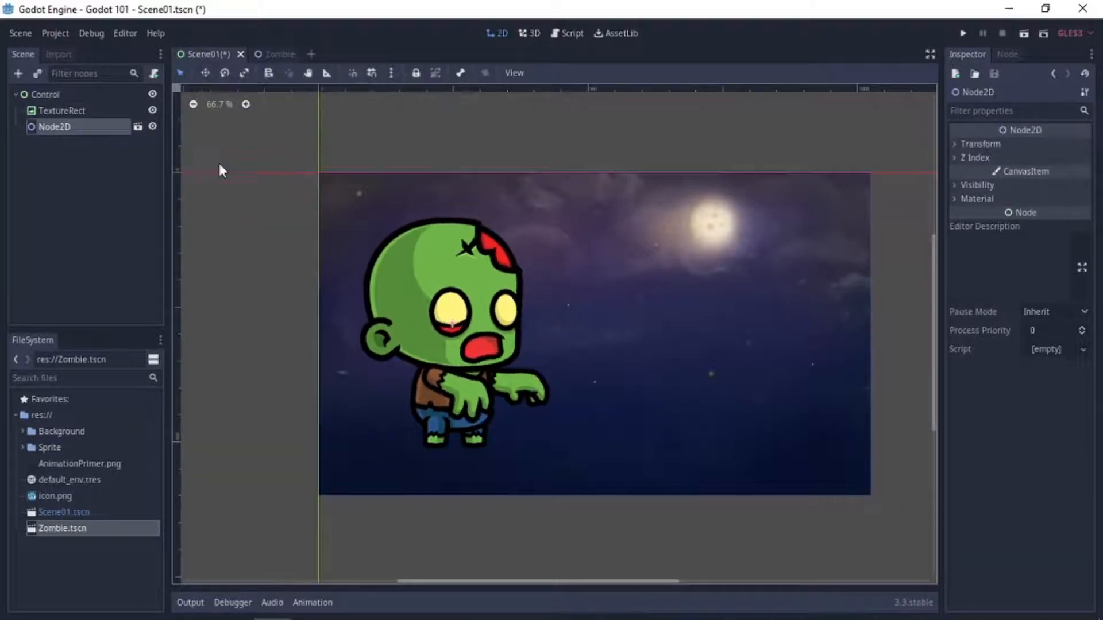
pyautogui.click(205, 74)
pyautogui.moveTo(473, 350)
pyautogui.mouseDown()
pyautogui.moveTo(511, 281)
pyautogui.moveTo(487, 333)
pyautogui.mouseUp()
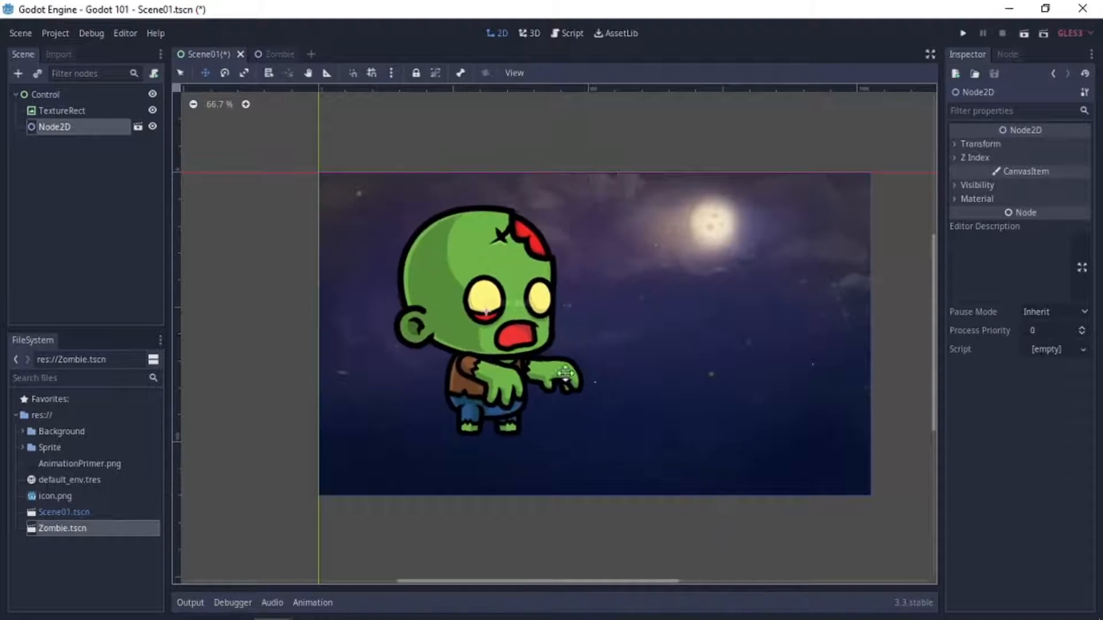
# Step: Try shifting the TextureRect background with Move mode, and undo the move
pyautogui.click(92, 108)
pyautogui.moveTo(643, 100); pyautogui.dragTo(645, 118)
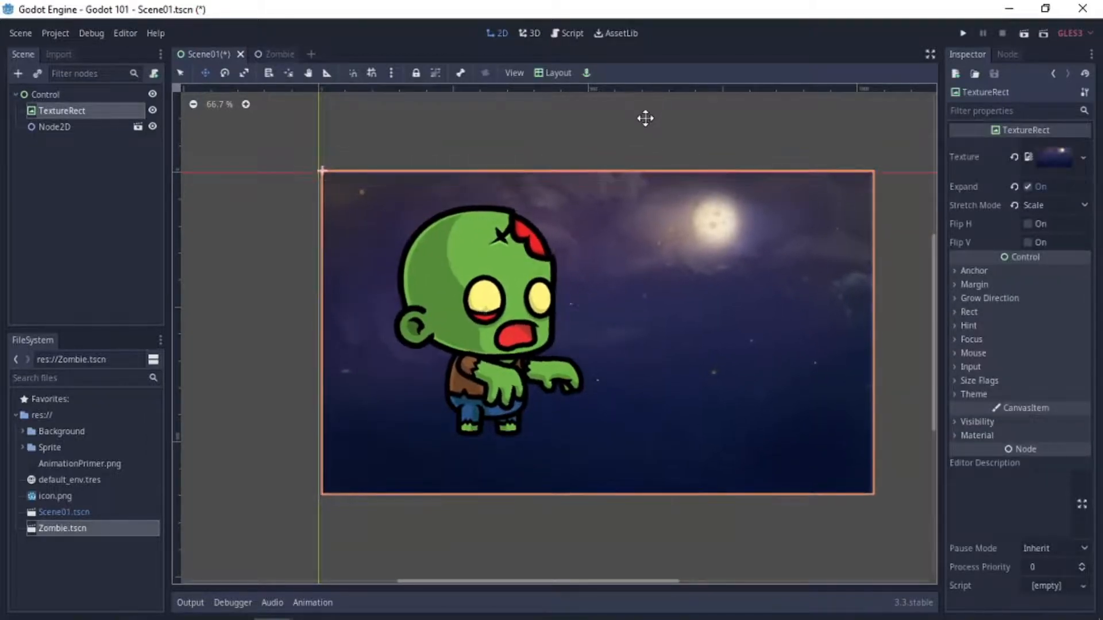
pyautogui.hotkey('ctrl', 'z')
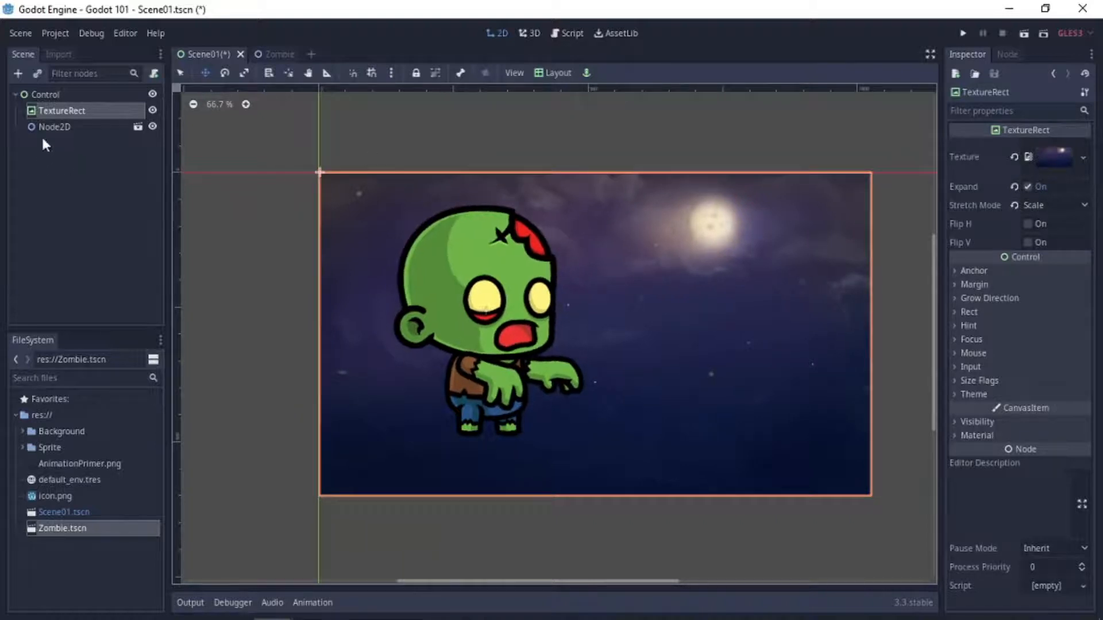
# Step: Try rotating the zombie instance Node2D around its pivot with Rotate mode
pyautogui.click(53, 125)
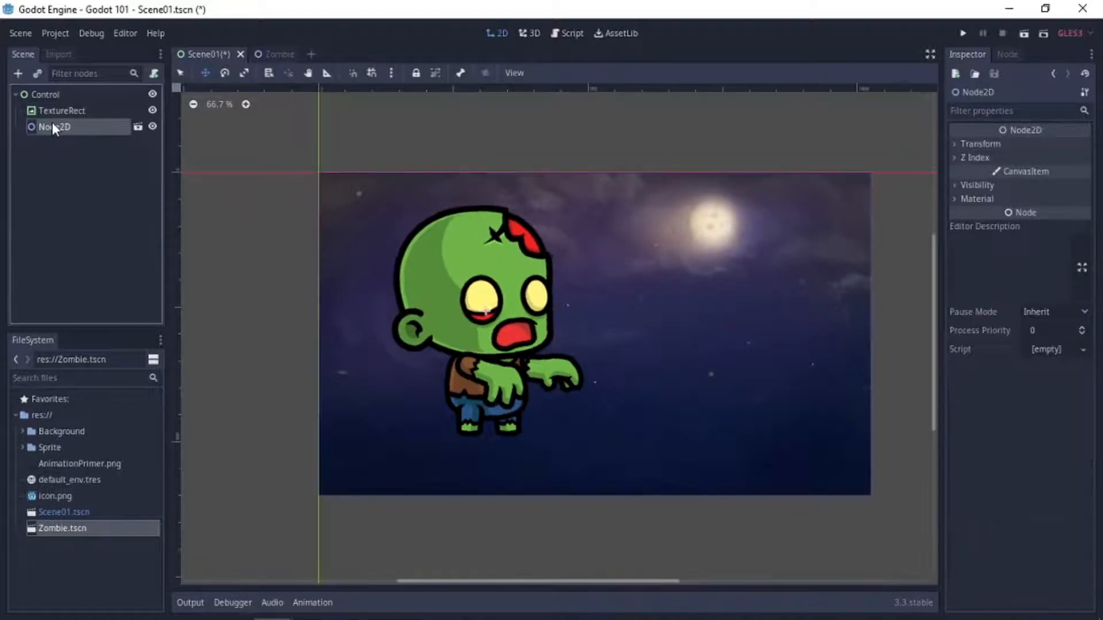
pyautogui.click(226, 74)
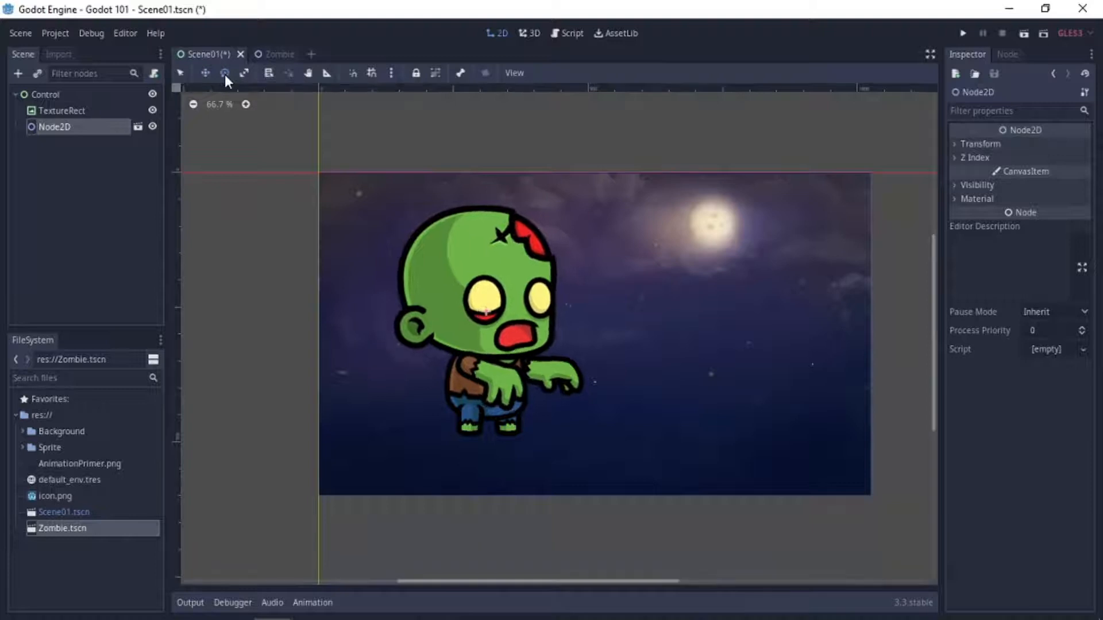
pyautogui.moveTo(552, 291); pyautogui.dragTo(497, 258)
# Step: Try rotating the TextureRect background with Rotate mode, and undo the rotation
pyautogui.click(86, 110)
pyautogui.moveTo(576, 145); pyautogui.dragTo(552, 196)
pyautogui.hotkey('ctrl', 'z')
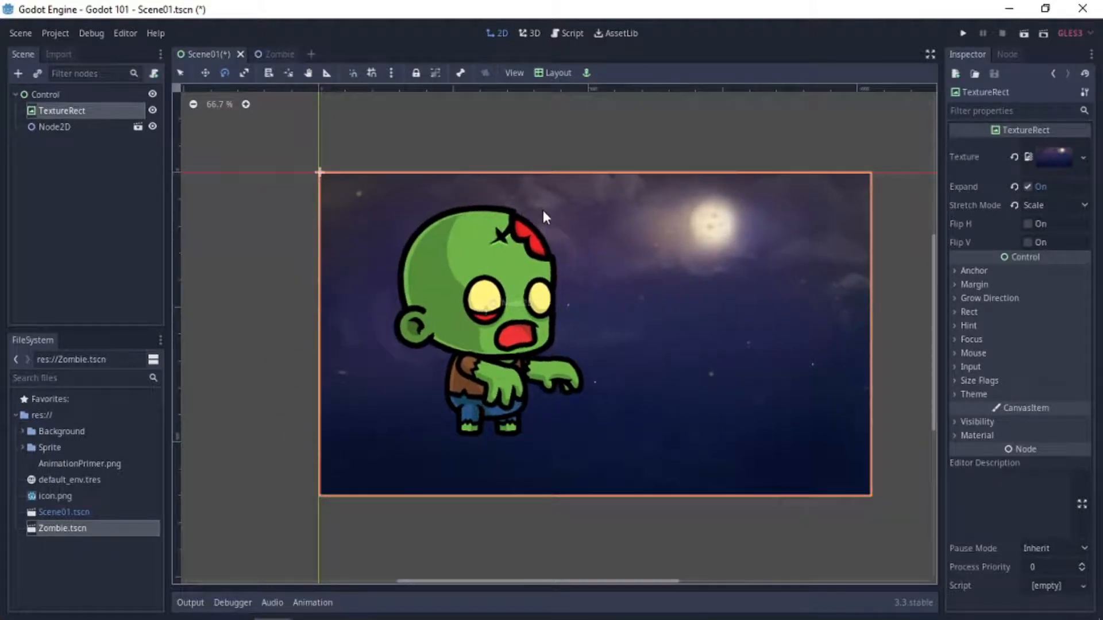
# Step: Try scaling the TextureRect background with Scale mode, and undo the scaling
pyautogui.click(243, 72)
pyautogui.moveTo(336, 167)
pyautogui.mouseDown()
pyautogui.moveTo(339, 183)
pyautogui.moveTo(349, 177)
pyautogui.moveTo(333, 178)
pyautogui.moveTo(343, 177)
pyautogui.moveTo(319, 149)
pyautogui.moveTo(320, 170)
pyautogui.mouseUp()
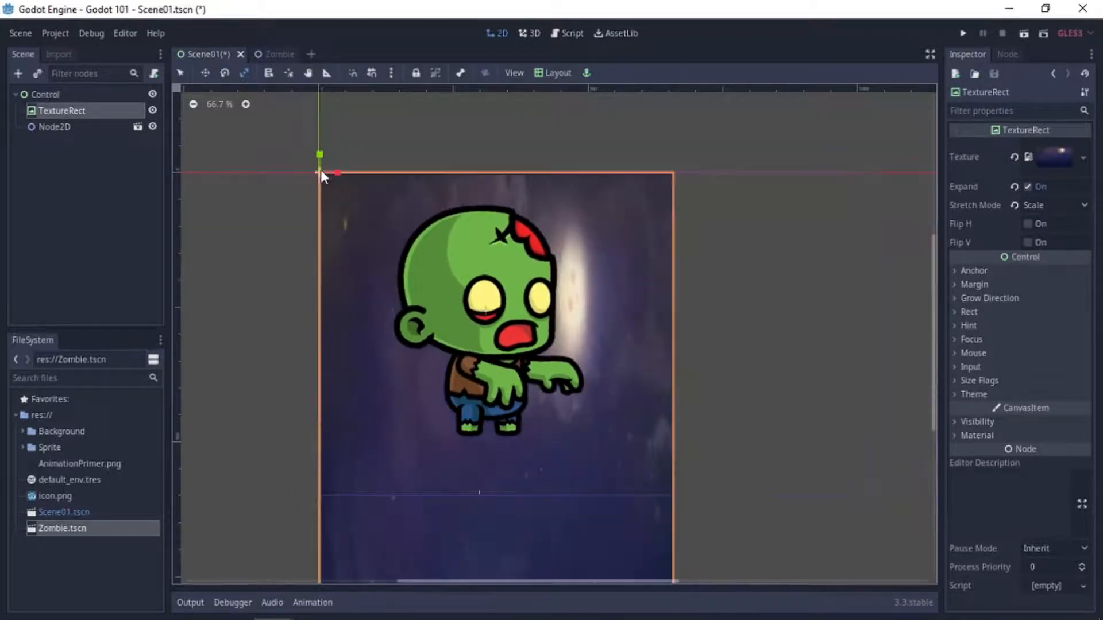
pyautogui.hotkey('ctrl', 'z')
# Step: Try scaling the zombie instance Node2D with Scale mode, and undo the scaling
pyautogui.click(86, 126)
pyautogui.moveTo(519, 305); pyautogui.dragTo(515, 273)
pyautogui.hotkey('ctrl', 'z')
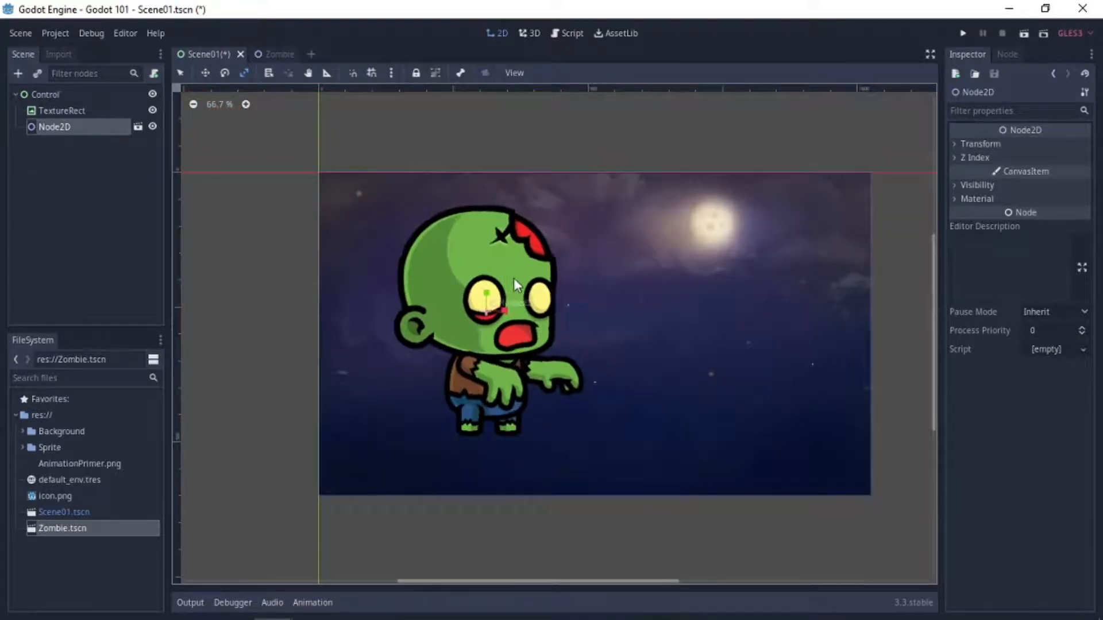
# Step: List the overlapping nodes at the background and at the zombie, selecting Node2D and Control from the list
pyautogui.click(268, 73)
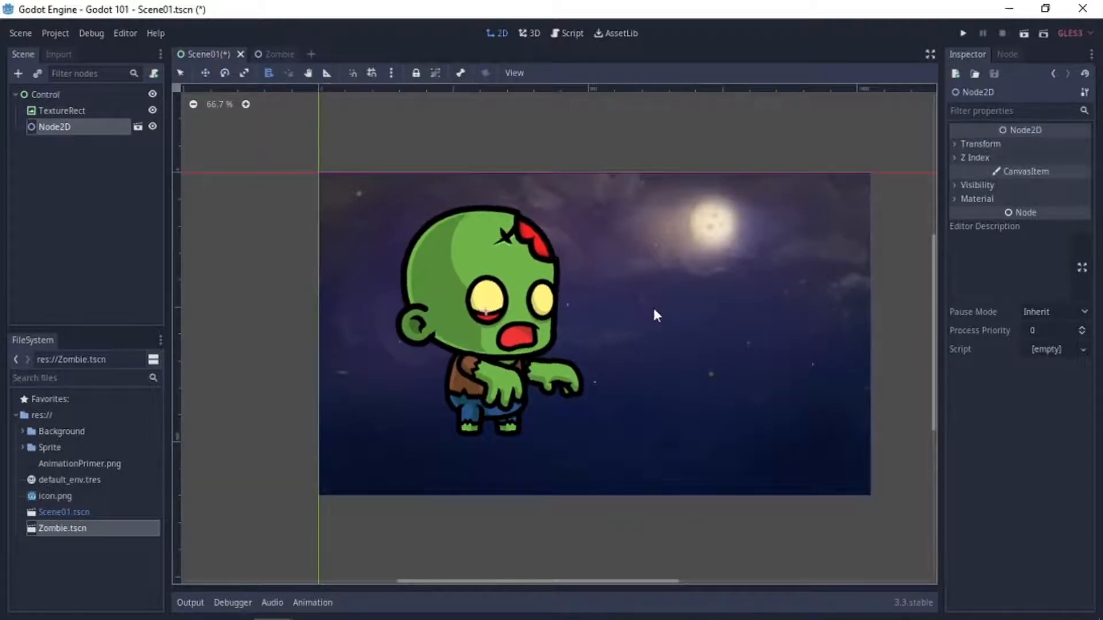
pyautogui.keyDown('alt'); pyautogui.rightClick(806, 293); pyautogui.keyUp('alt')
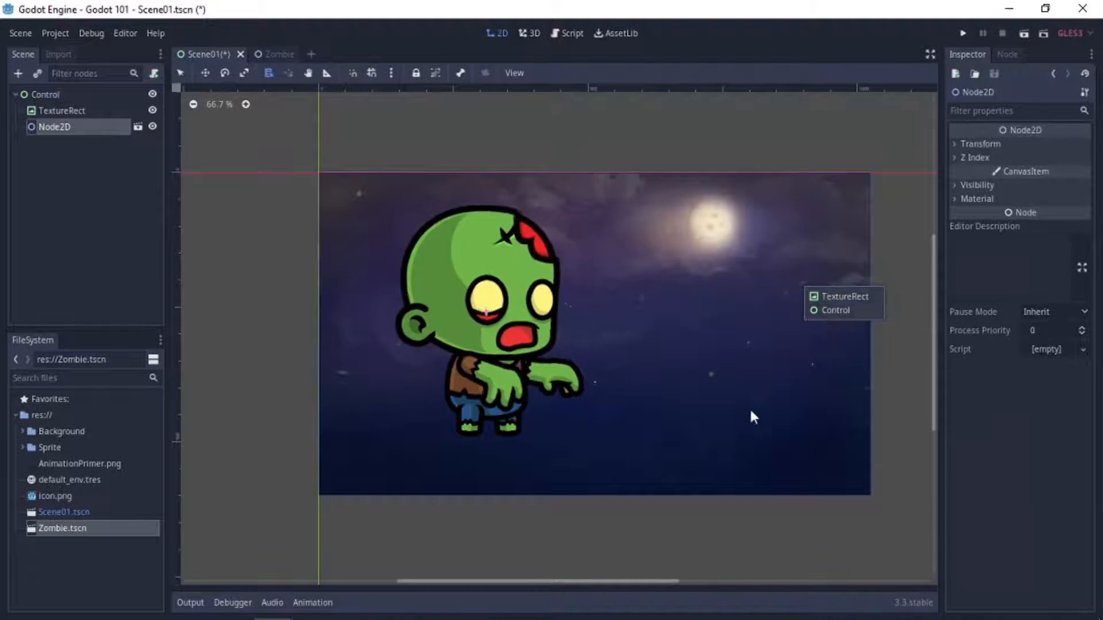
pyautogui.keyDown('alt'); pyautogui.rightClick(484, 263); pyautogui.keyUp('alt')
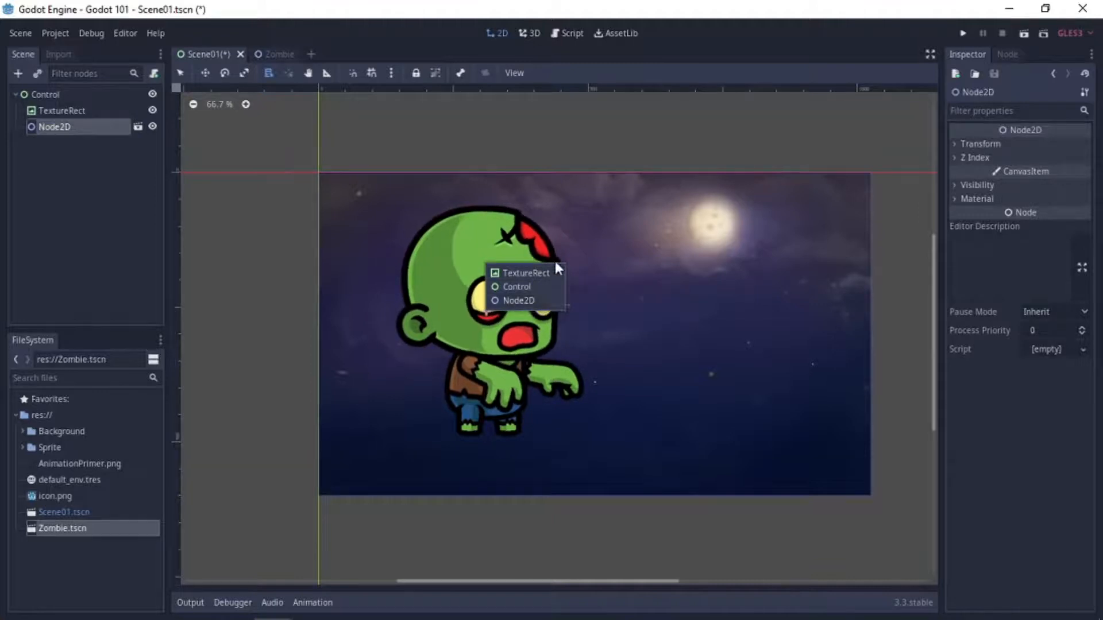
pyautogui.click(560, 299)
pyautogui.rightClick(502, 263)
pyautogui.click(526, 289)
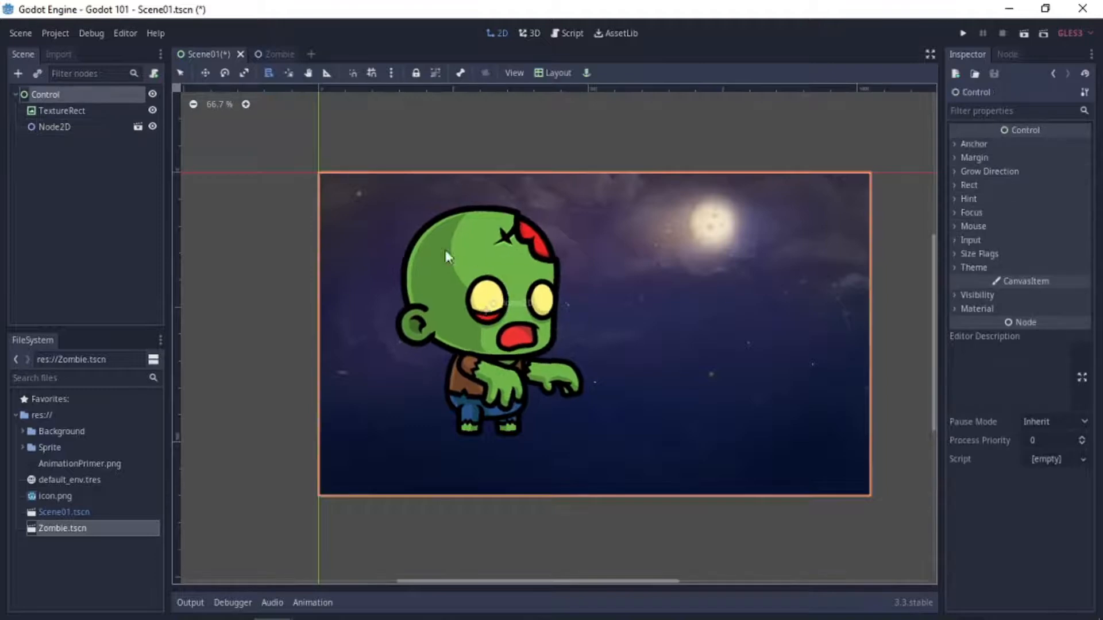
# Step: Clear the selection and move the zombie instance Node2D left and slightly down in Select mode
pyautogui.click(432, 119)
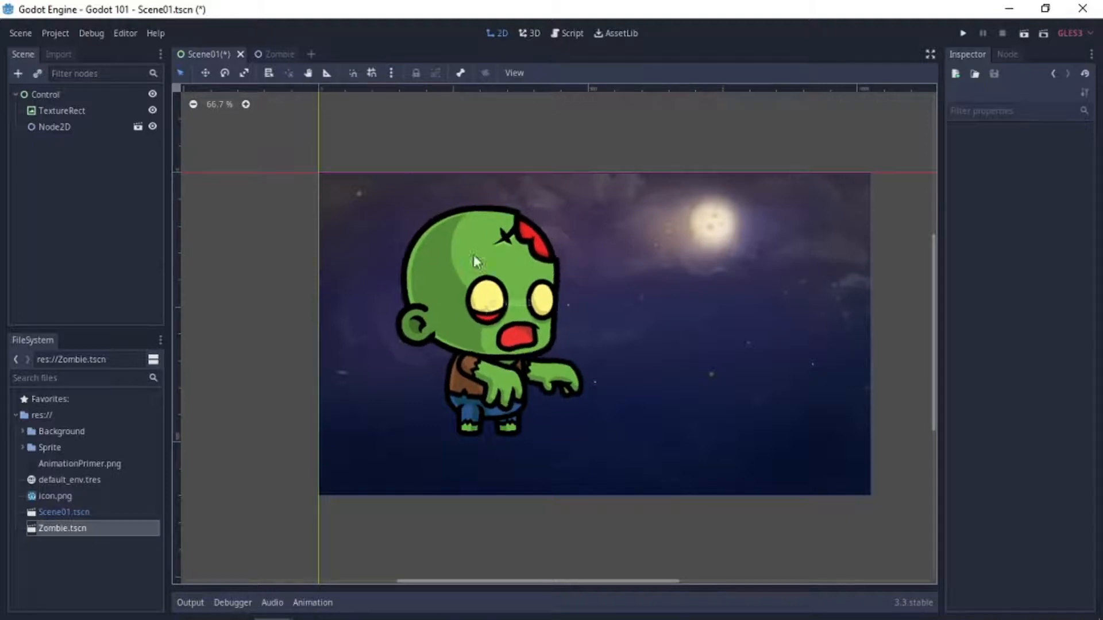
pyautogui.click(486, 326)
pyautogui.moveTo(489, 295); pyautogui.dragTo(441, 317)
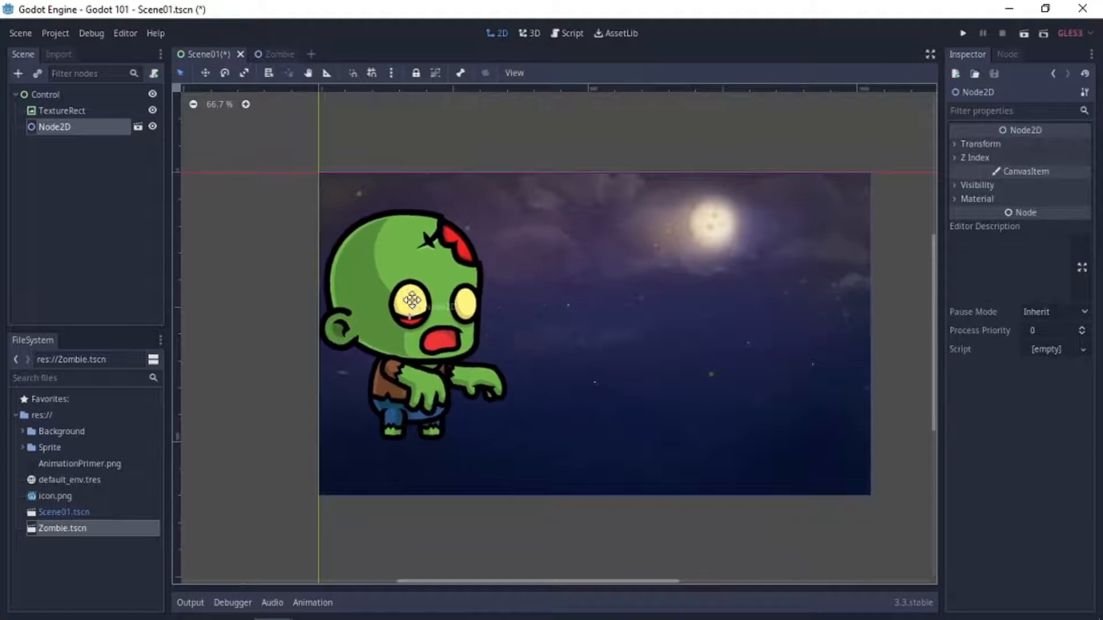
# Step: Change the TextureRect's rotation pivot, trying its upper-right corner and placing it at about the centre of the background
pyautogui.click(58, 111)
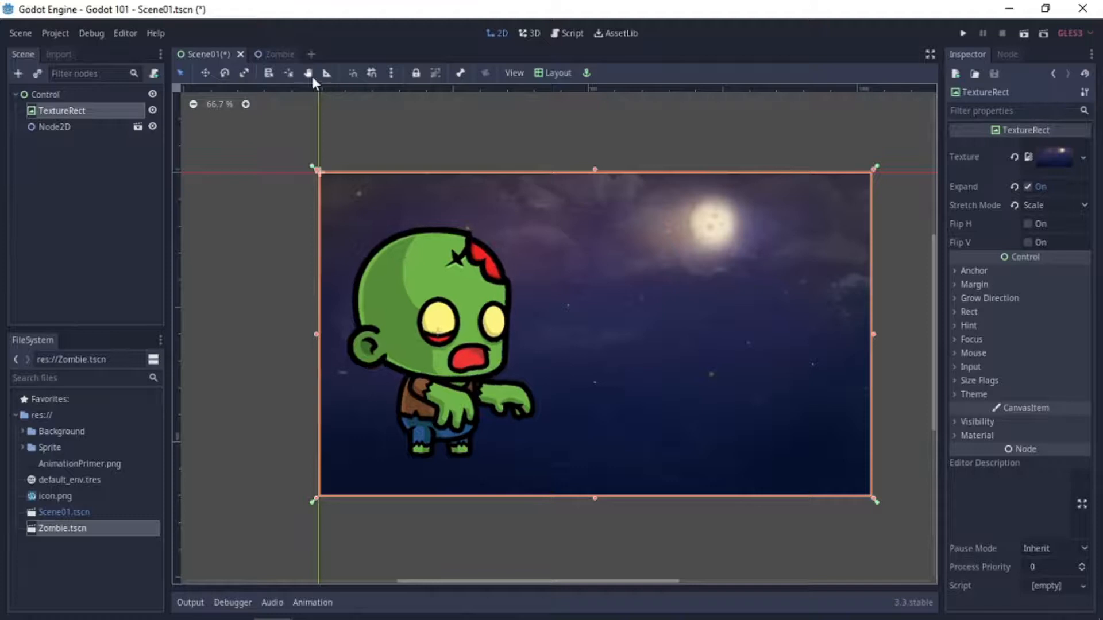
pyautogui.click(289, 73)
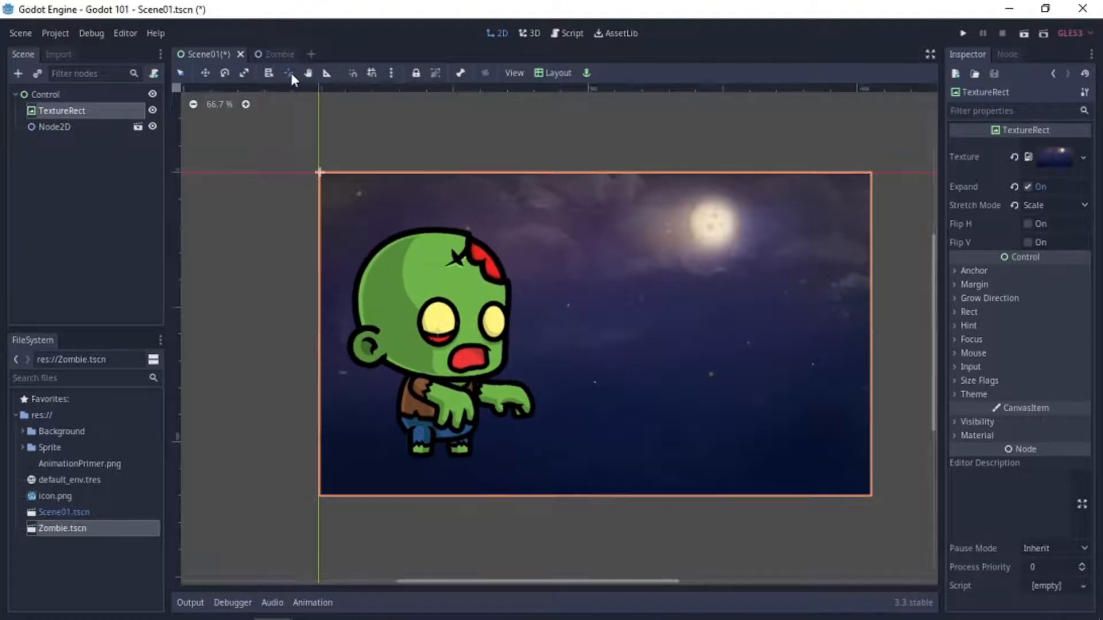
pyautogui.click(703, 229)
pyautogui.click(701, 318)
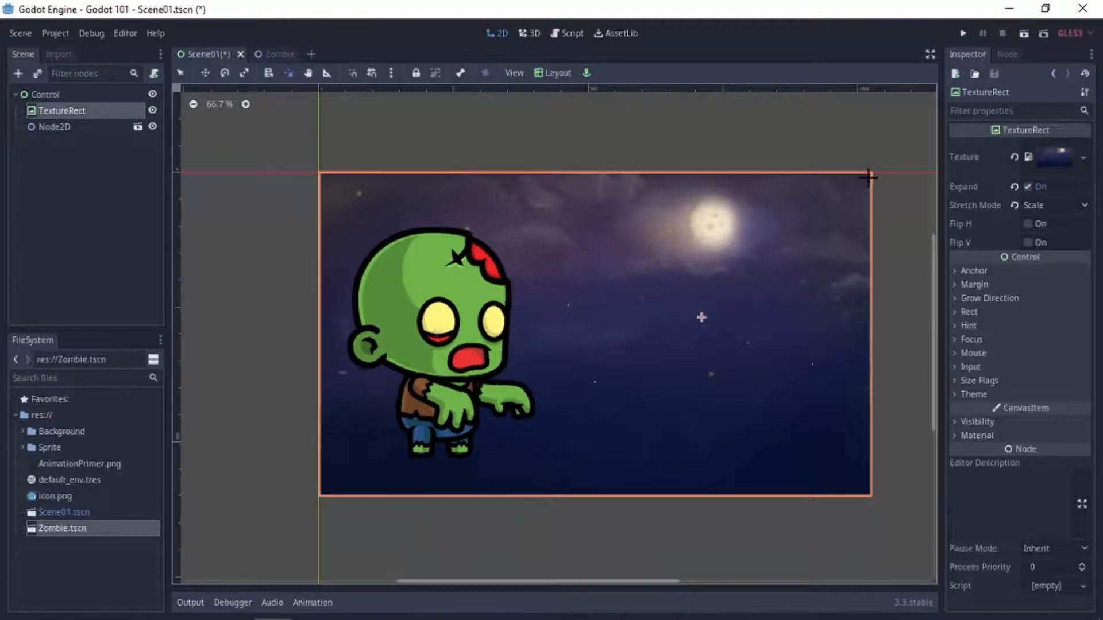
pyautogui.moveTo(709, 303)
pyautogui.mouseDown()
pyautogui.moveTo(826, 193)
pyautogui.moveTo(867, 175)
pyautogui.mouseUp()
pyautogui.click(583, 326)
pyautogui.moveTo(630, 321)
pyautogui.mouseDown()
pyautogui.moveTo(556, 333)
pyautogui.moveTo(594, 327)
pyautogui.mouseUp()
# Step: Rotate the TextureRect background about a quarter turn counter-clockwise around its pivot
pyautogui.click(225, 73)
pyautogui.moveTo(689, 270); pyautogui.dragTo(575, 273)
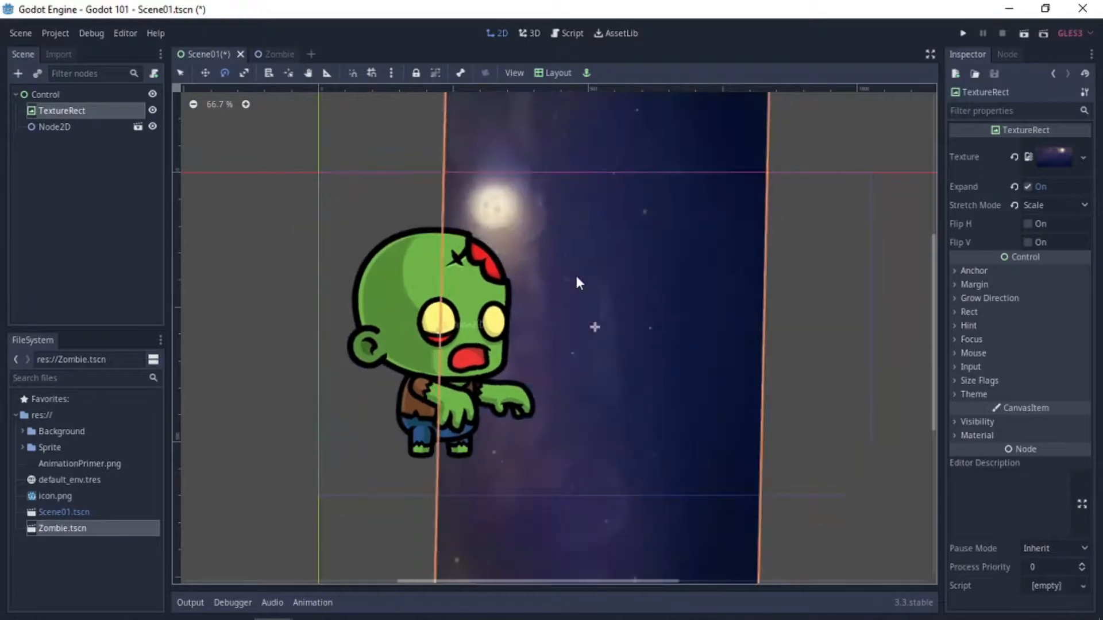
# Step: Undo the TextureRect background's rotation and save Scene01
pyautogui.hotkey('ctrl', 'z')
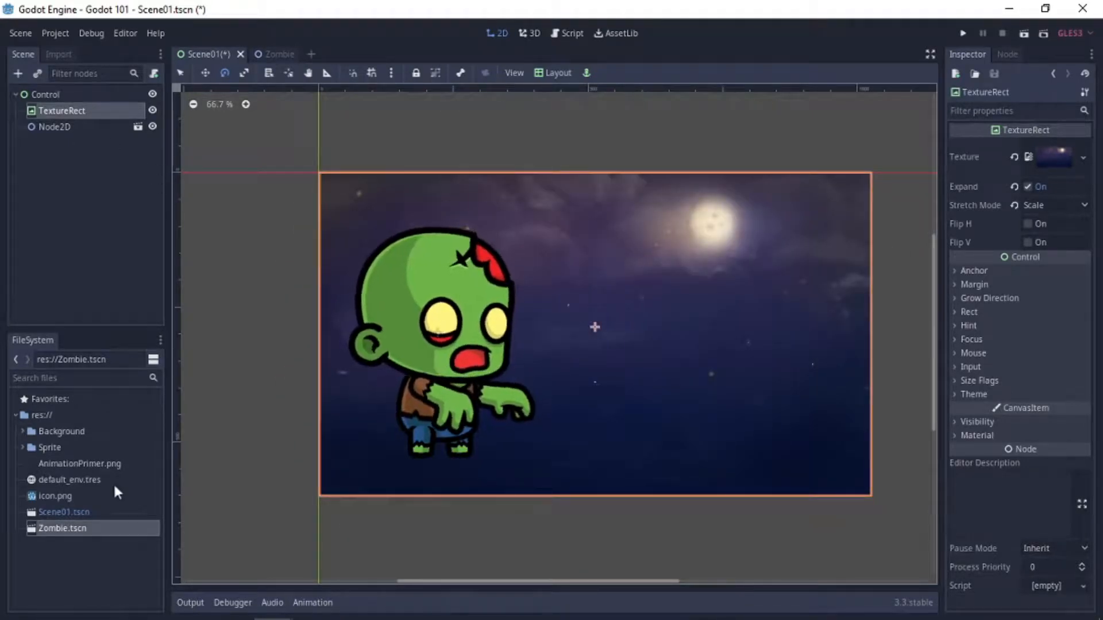
pyautogui.hotkey('ctrl', 's')
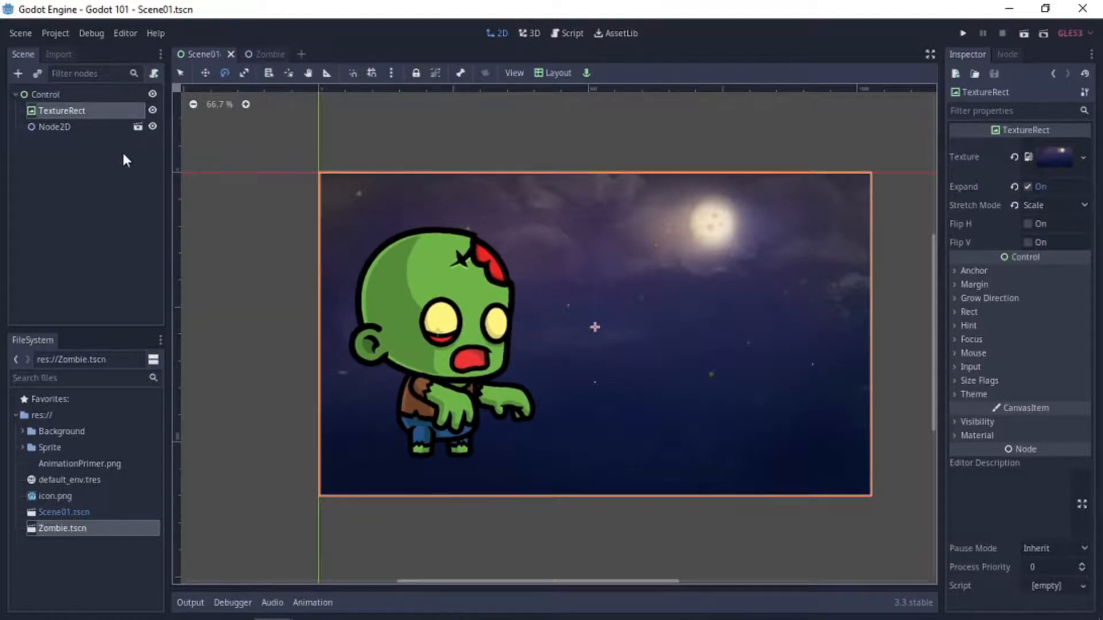
# Step: Select the zombie instance Node2D in Select mode and open the Zombie scene for editing
pyautogui.click(105, 129)
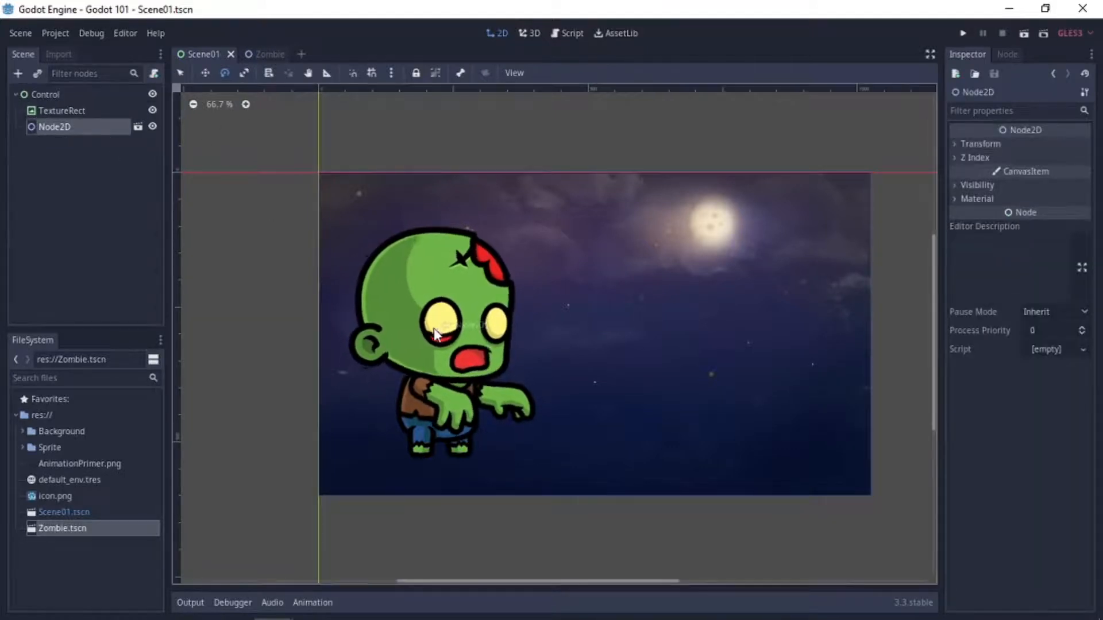
pyautogui.click(180, 73)
pyautogui.doubleClick(438, 316)
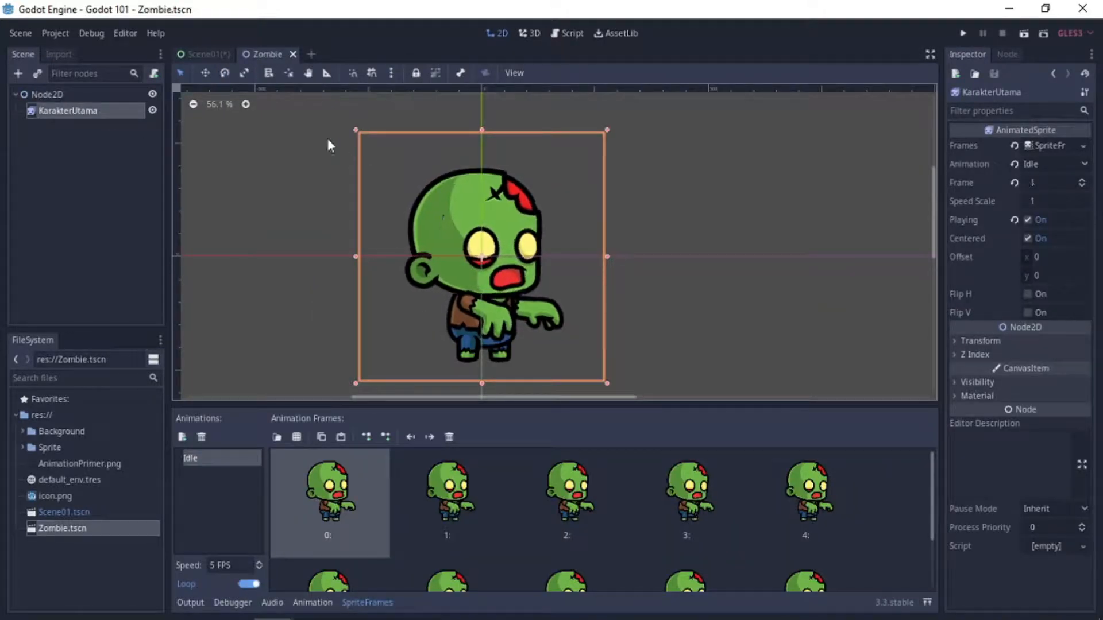
# Step: Place KarakterUtama's rotation pivot to the lower left of the zombie's legs and rotate the sprite around it
pyautogui.click(289, 73)
pyautogui.moveTo(559, 188); pyautogui.dragTo(580, 338)
pyautogui.click(406, 340)
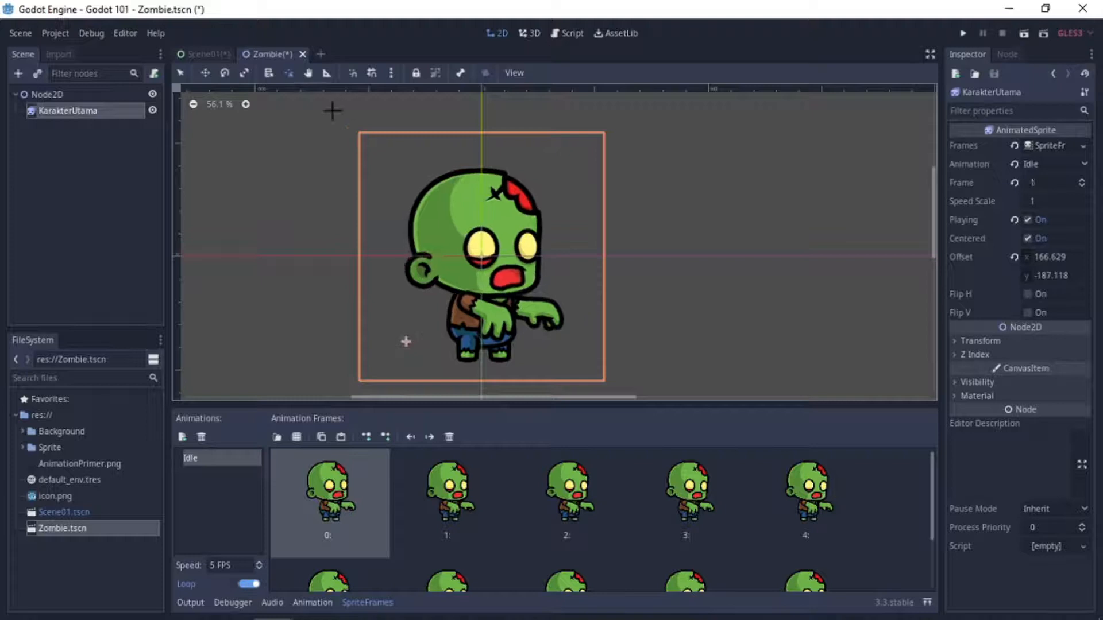
pyautogui.click(225, 73)
pyautogui.moveTo(402, 190)
pyautogui.mouseDown()
pyautogui.moveTo(372, 194)
pyautogui.moveTo(475, 214)
pyautogui.moveTo(368, 218)
pyautogui.moveTo(406, 195)
pyautogui.mouseUp()
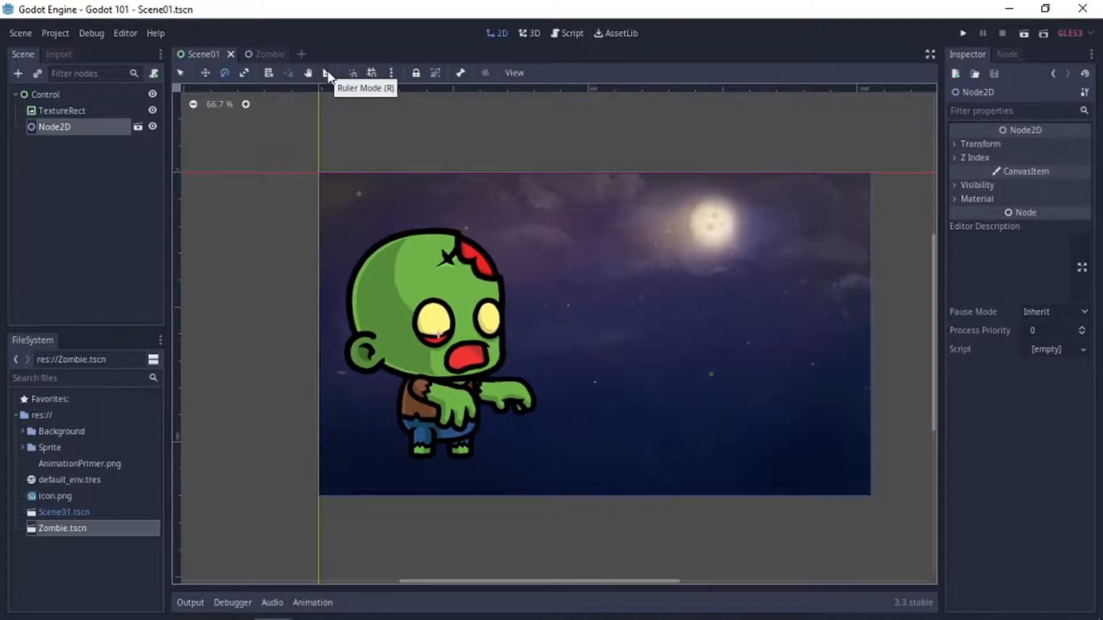
# Step: Try Ruler Mode in Scene01 and return to Select mode
pyautogui.click(327, 74)
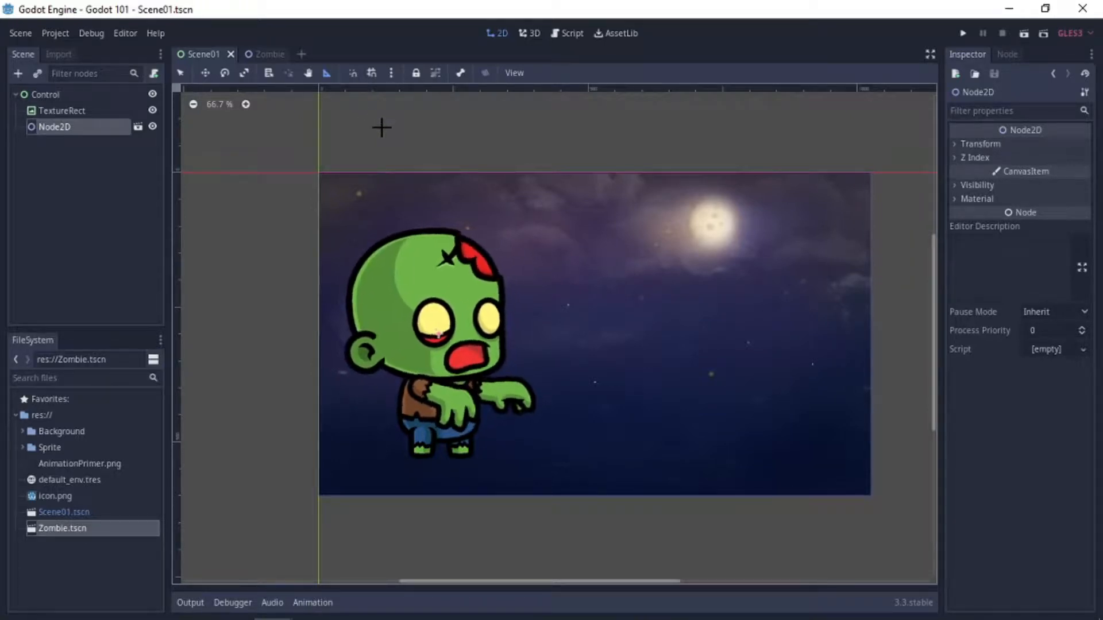
pyautogui.click(180, 73)
pyautogui.moveTo(653, 277); pyautogui.dragTo(609, 302, button='middle')
pyautogui.scroll(1, 626, 266)
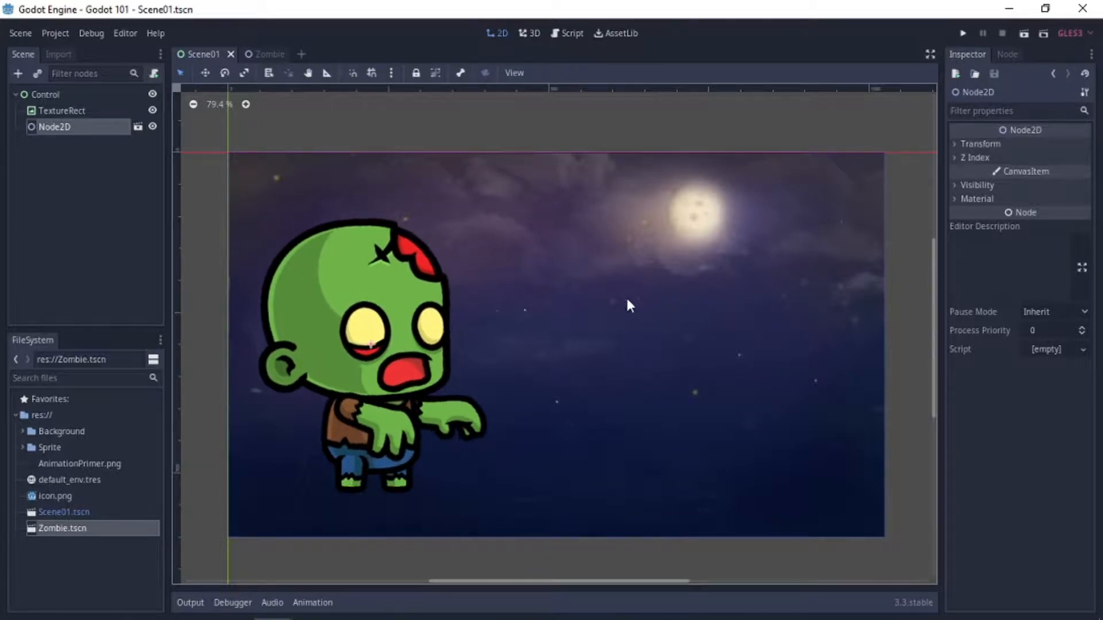
# Step: Set the 2D viewport of Scene01 to always show the grid
pyautogui.click(511, 73)
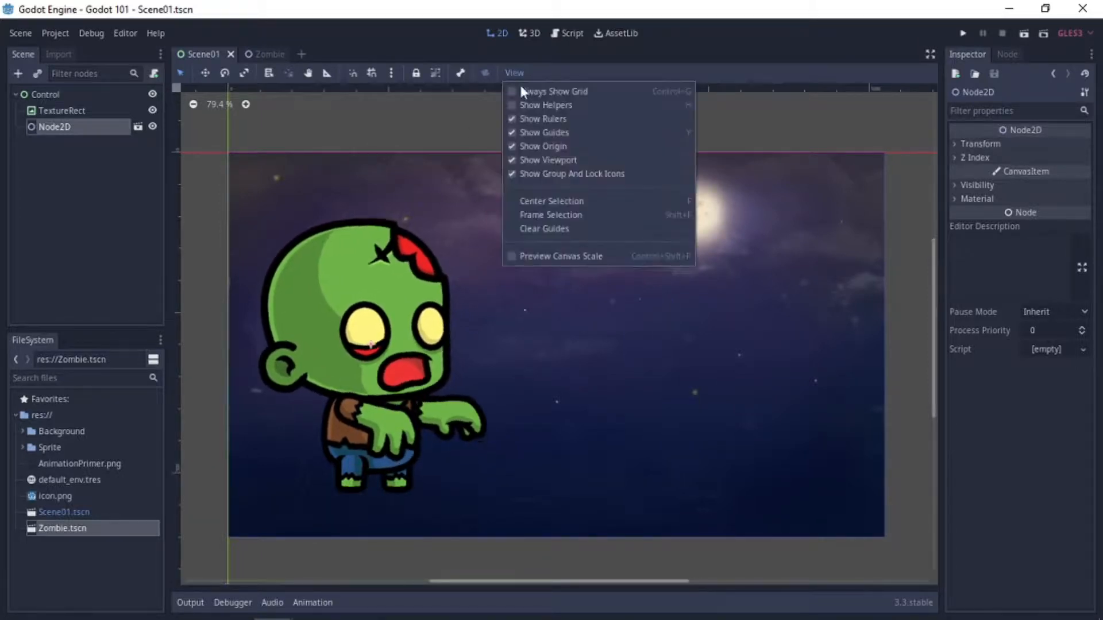
pyautogui.click(612, 91)
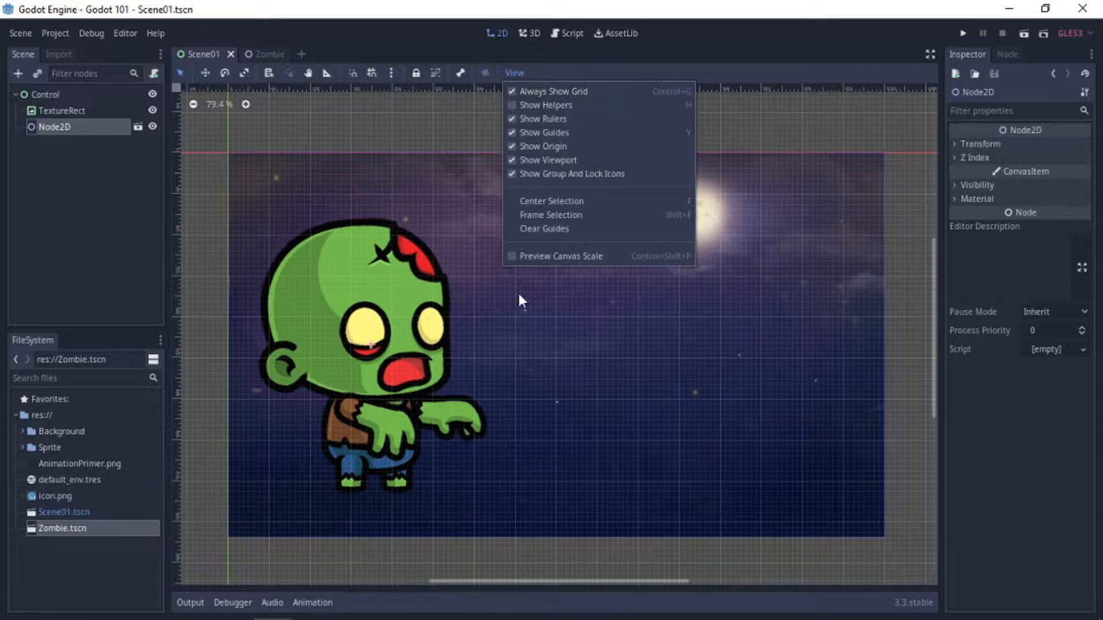
pyautogui.click(612, 385)
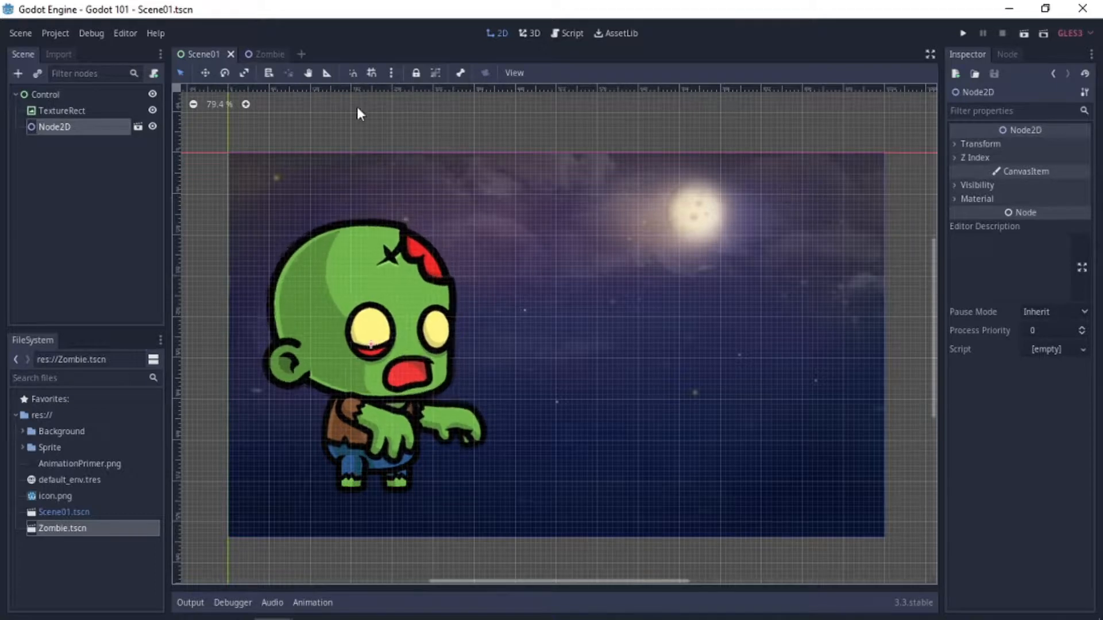
# Step: Enable grid snapping and move the zombie instance Node2D slightly right and up
pyautogui.click(372, 73)
pyautogui.moveTo(368, 354); pyautogui.dragTo(405, 328)
pyautogui.scroll(1, 522, 296)
pyautogui.scroll(-1, 539, 323)
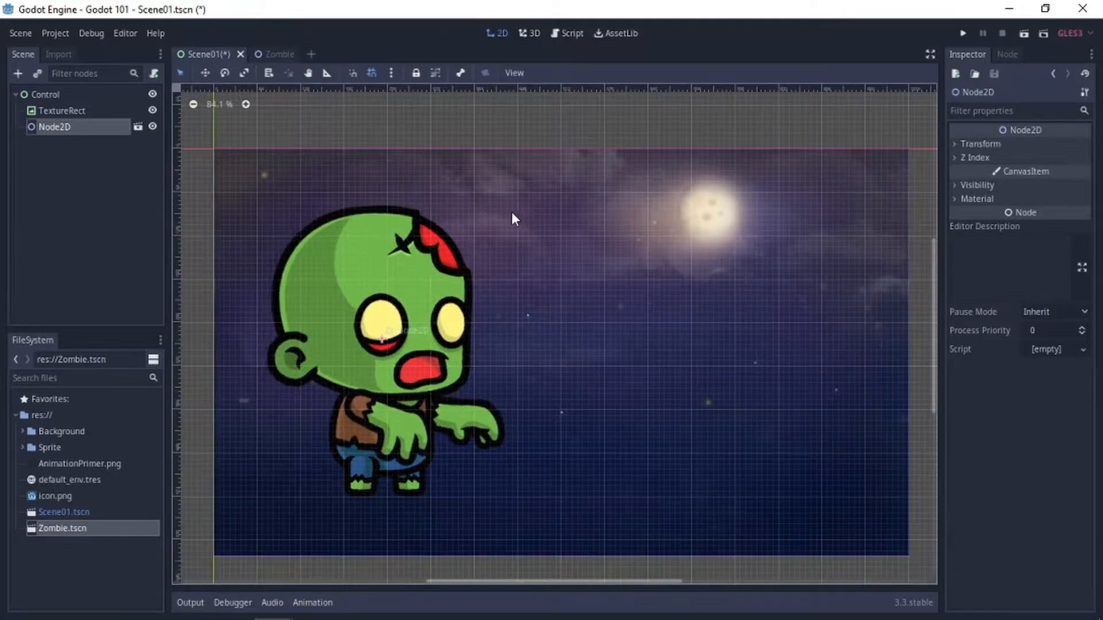
pyautogui.scroll(2, 514, 221)
pyautogui.scroll(-2, 511, 300)
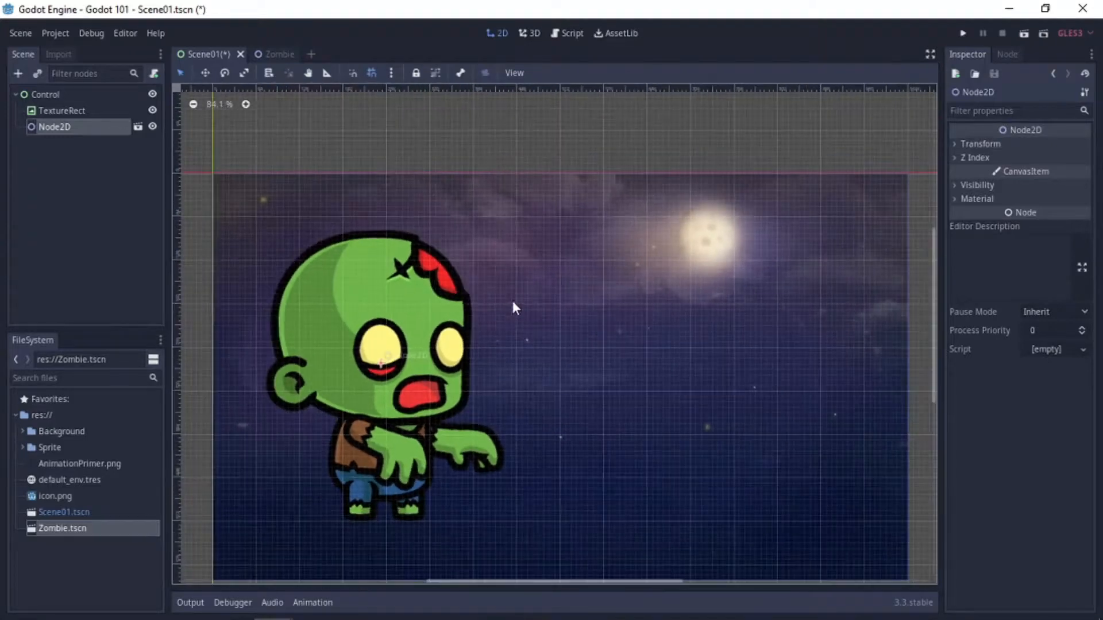
pyautogui.scroll(-1, 514, 270)
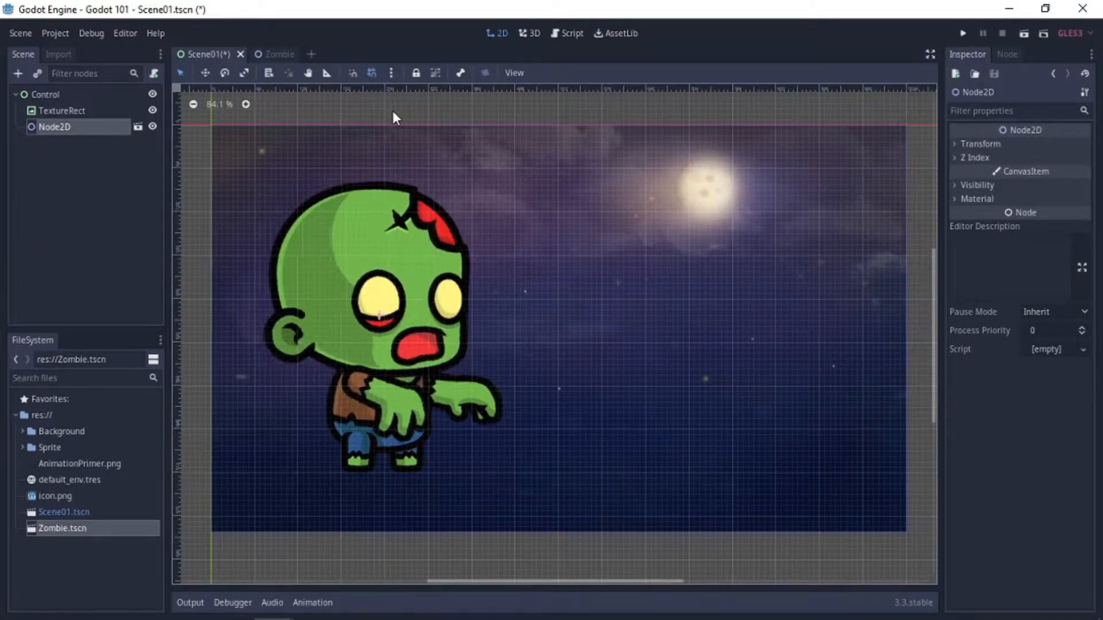
# Step: Configure snapping with a grid step of 64 px by 64 px and a primary line every 2 steps
pyautogui.click(391, 72)
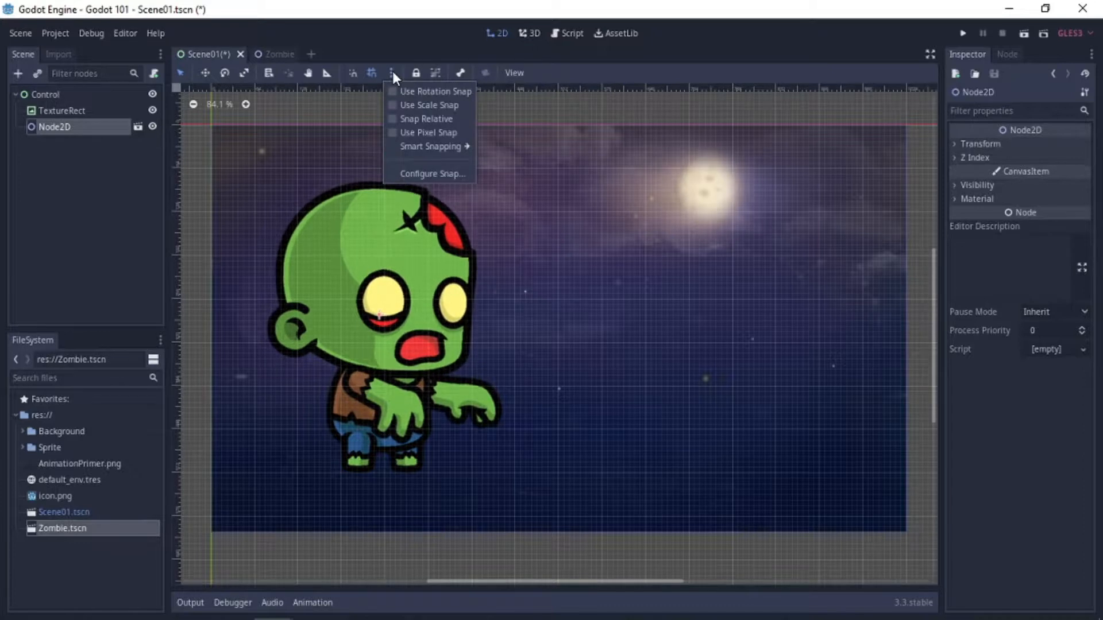
pyautogui.click(415, 175)
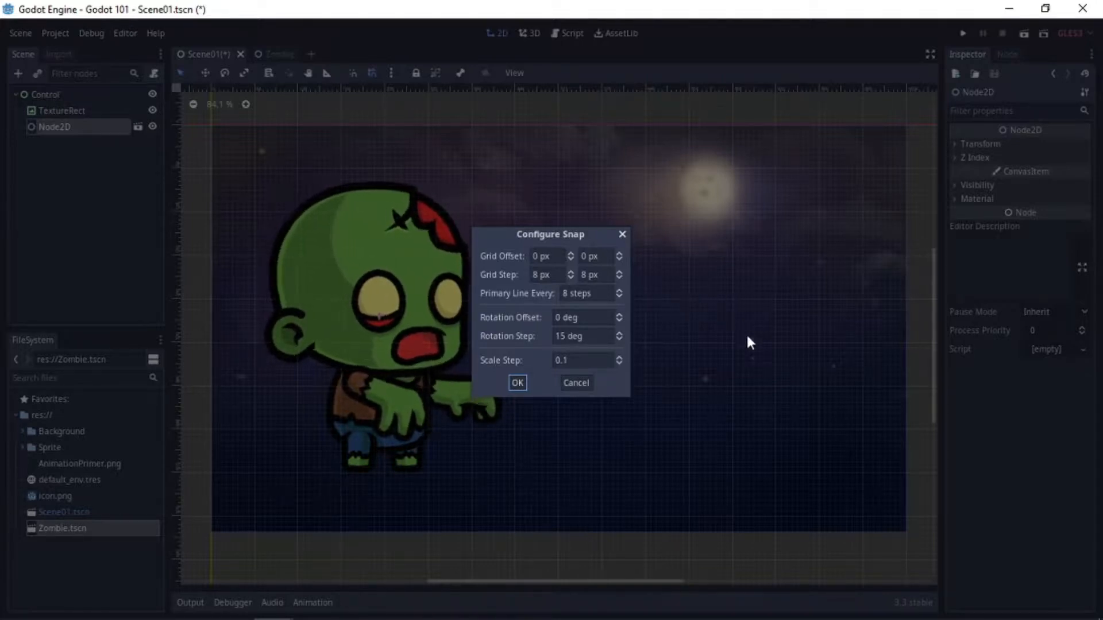
pyautogui.hotkey('ctrl', 'a')
pyautogui.write('64')
pyautogui.press('Tab')
pyautogui.write('64')
pyautogui.press('Delete')
pyautogui.press('Delete')
pyautogui.press('Delete')
pyautogui.press('Delete')
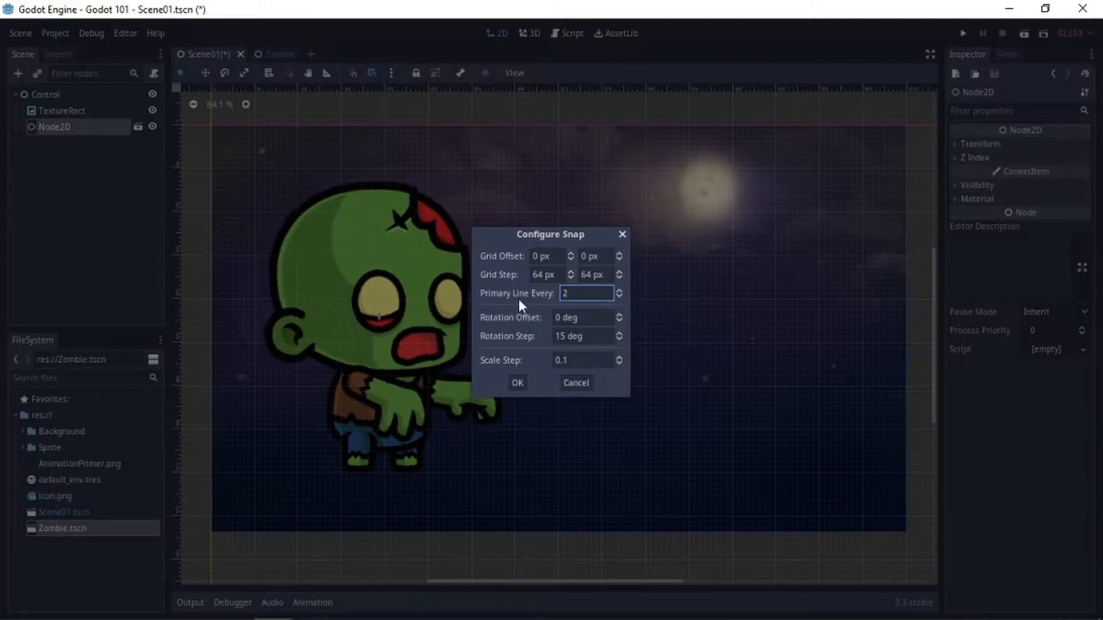
pyautogui.click(519, 380)
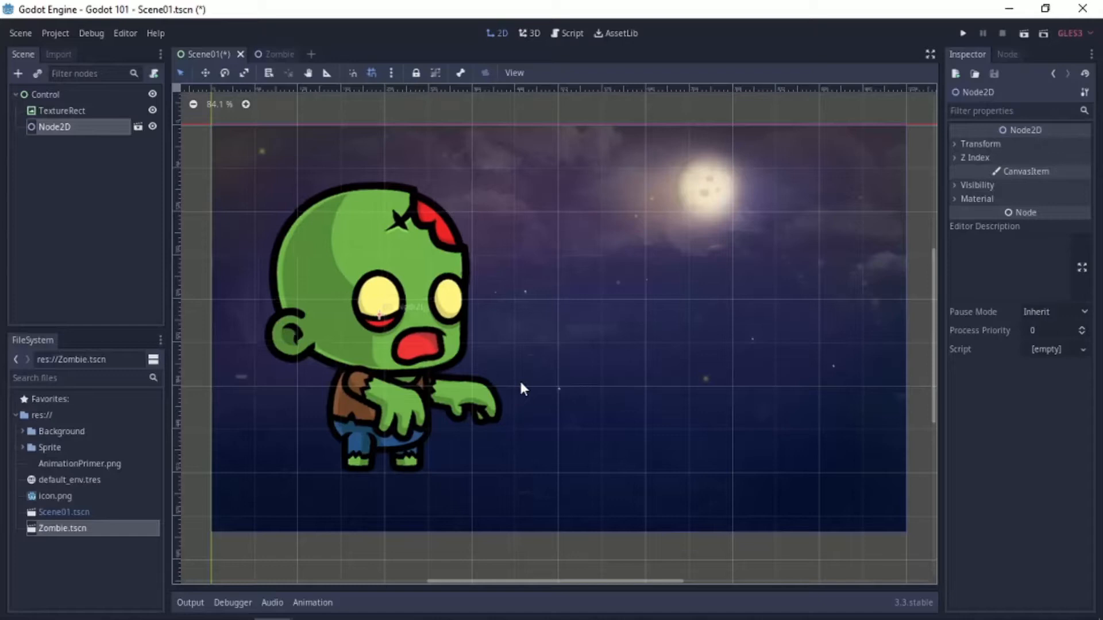
# Step: Move the zombie Node2D right and slightly down with grid snapping on, and turn grid snapping off
pyautogui.scroll(-2, 634, 353)
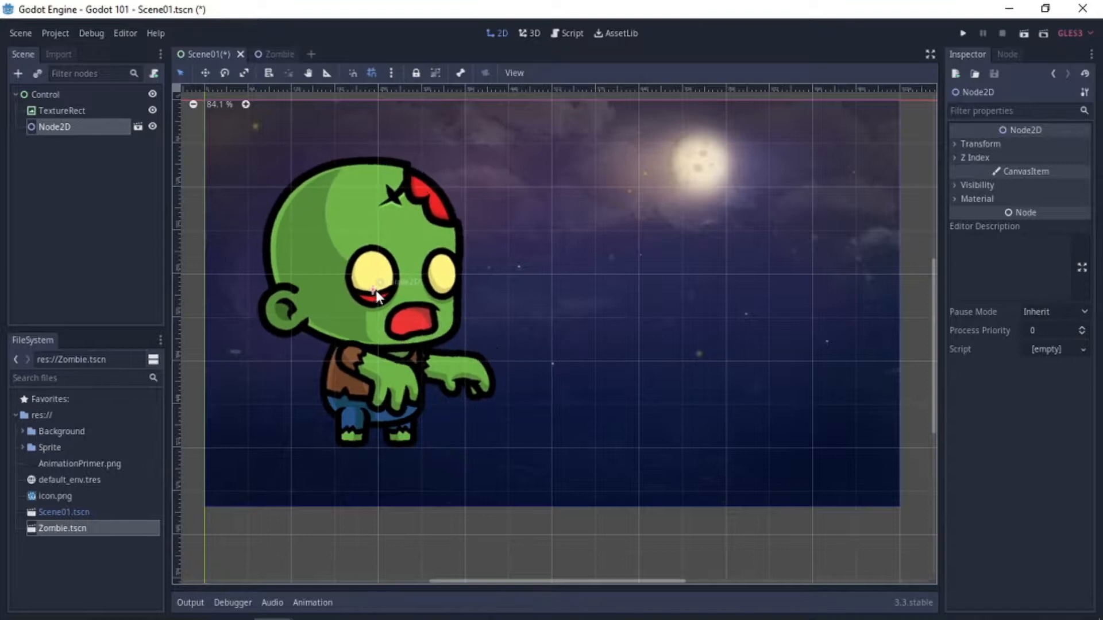
pyautogui.moveTo(372, 288); pyautogui.dragTo(414, 340)
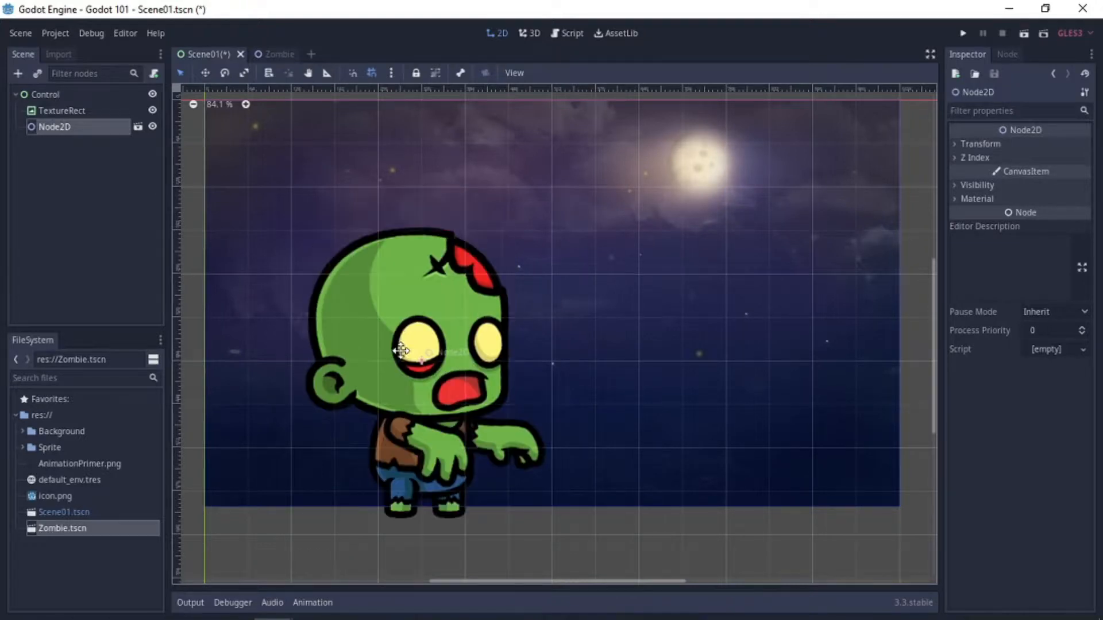
pyautogui.moveTo(422, 344); pyautogui.dragTo(402, 305)
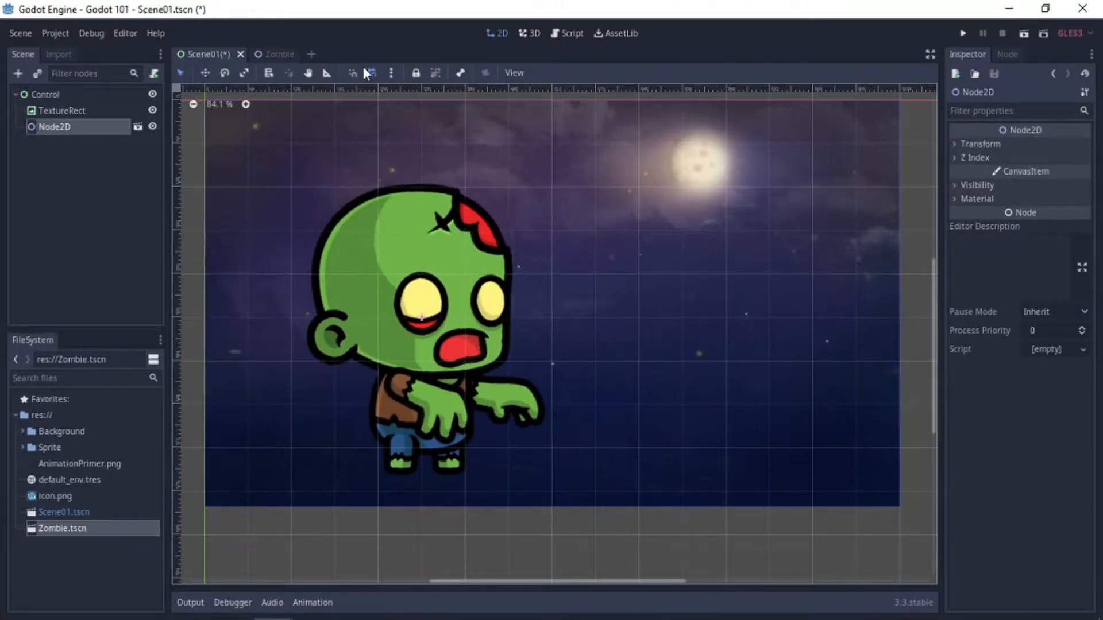
pyautogui.click(391, 72)
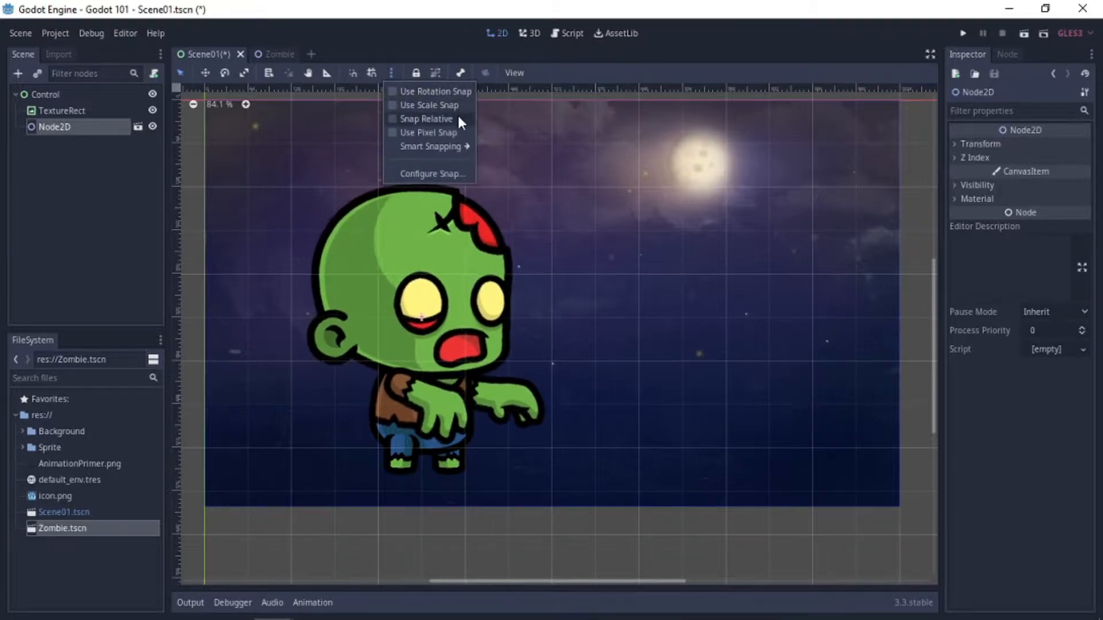
pyautogui.click(356, 71)
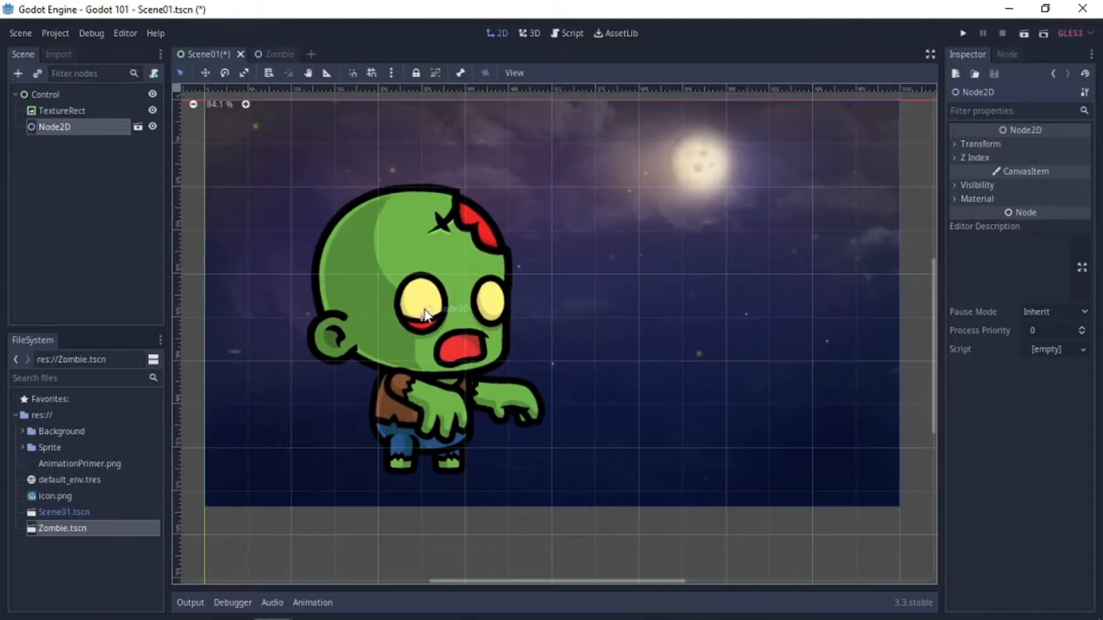
# Step: Lock Node2D, try to move the locked zombie, and undo the accidental move of the background
pyautogui.click(416, 73)
pyautogui.moveTo(414, 331)
pyautogui.mouseDown()
pyautogui.moveTo(394, 328)
pyautogui.moveTo(427, 338)
pyautogui.mouseUp()
pyautogui.moveTo(357, 329); pyautogui.dragTo(407, 285)
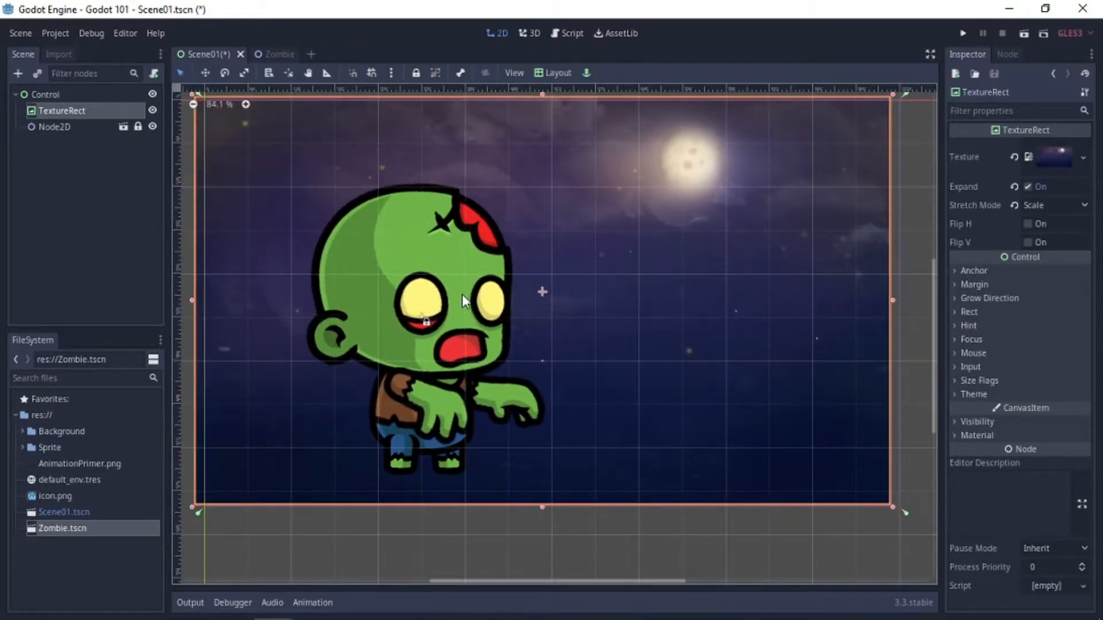
pyautogui.hotkey('ctrl', 'z')
# Step: Unlock Node2D and move the zombie left toward the background's left edge
pyautogui.click(58, 124)
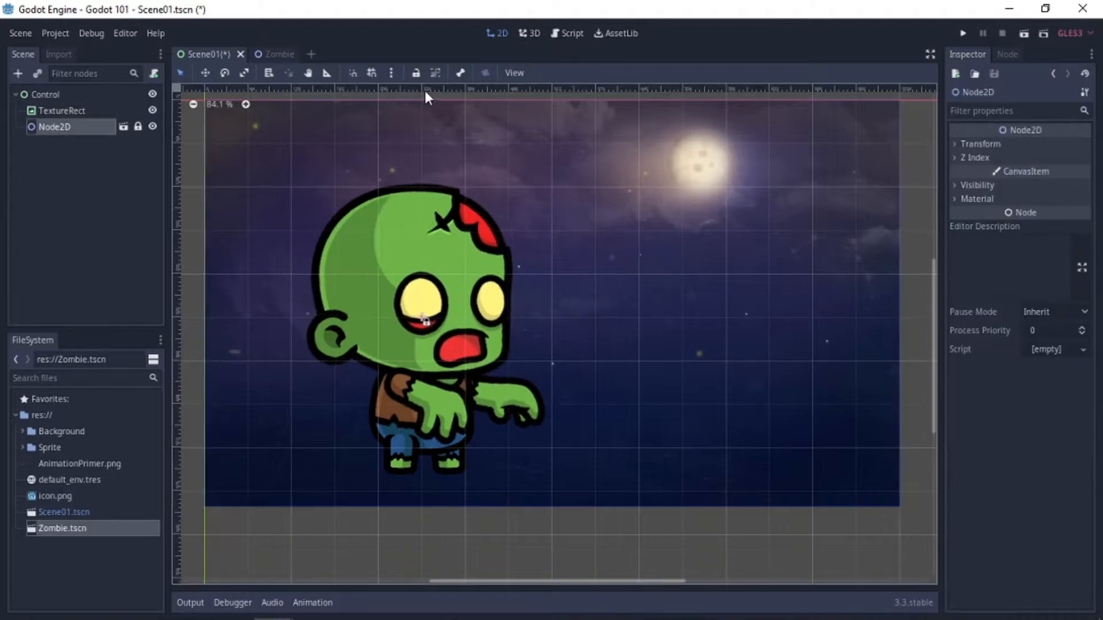
pyautogui.click(414, 73)
pyautogui.moveTo(449, 305); pyautogui.dragTo(380, 308)
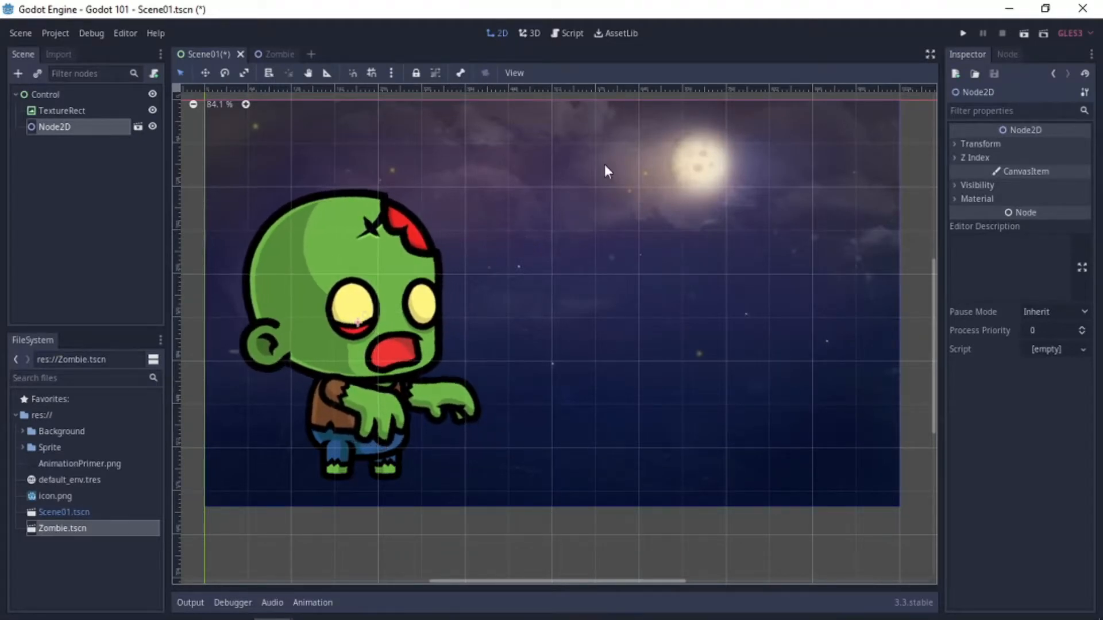
# Step: Add a horizontal ruler guide at the zombie's eye level, remove it, and clear the selection
pyautogui.moveTo(655, 87); pyautogui.dragTo(654, 275)
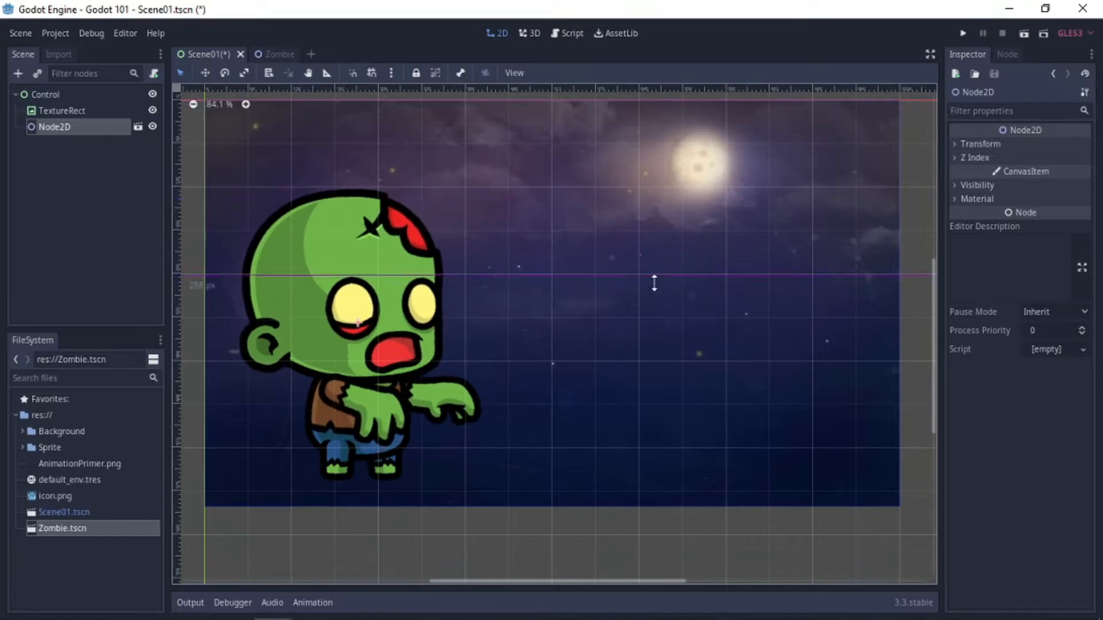
pyautogui.moveTo(654, 322); pyautogui.dragTo(640, 301)
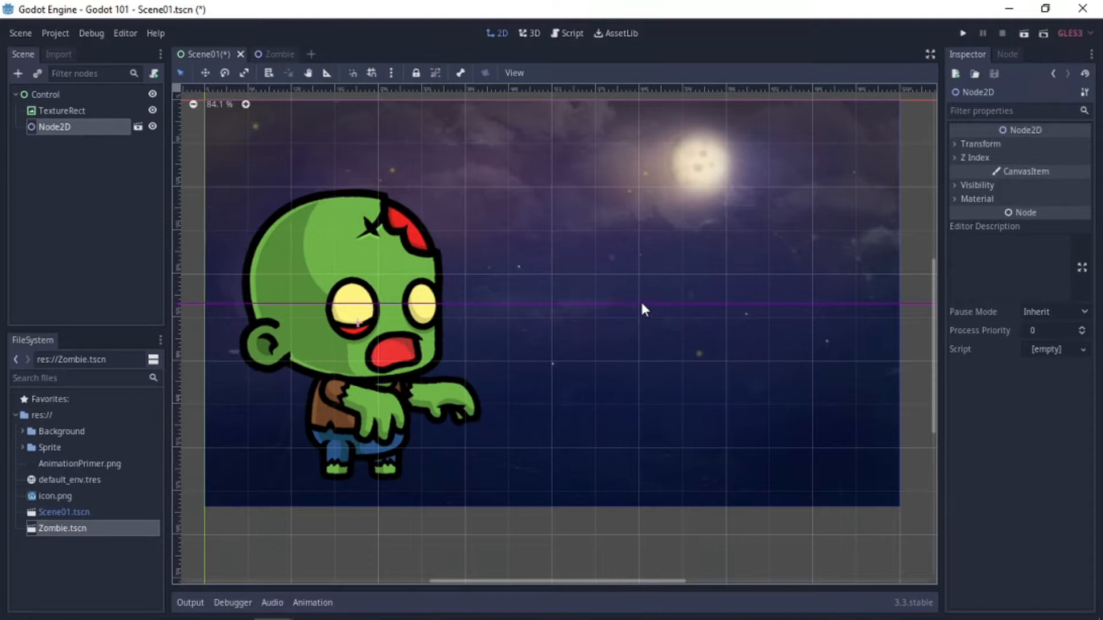
pyautogui.click(639, 298)
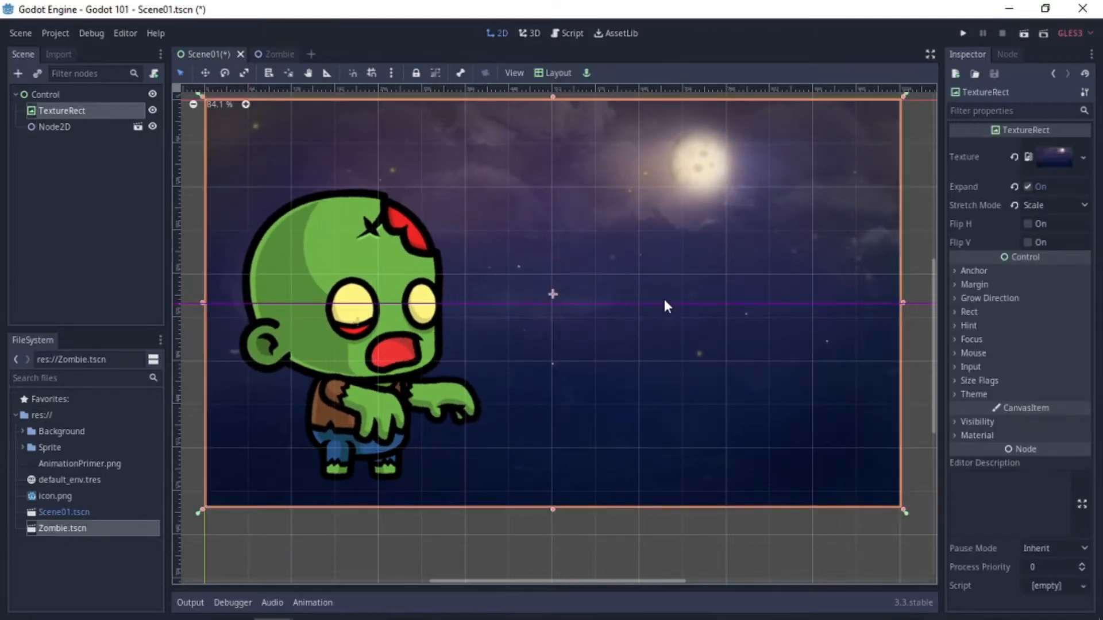
pyautogui.click(906, 303)
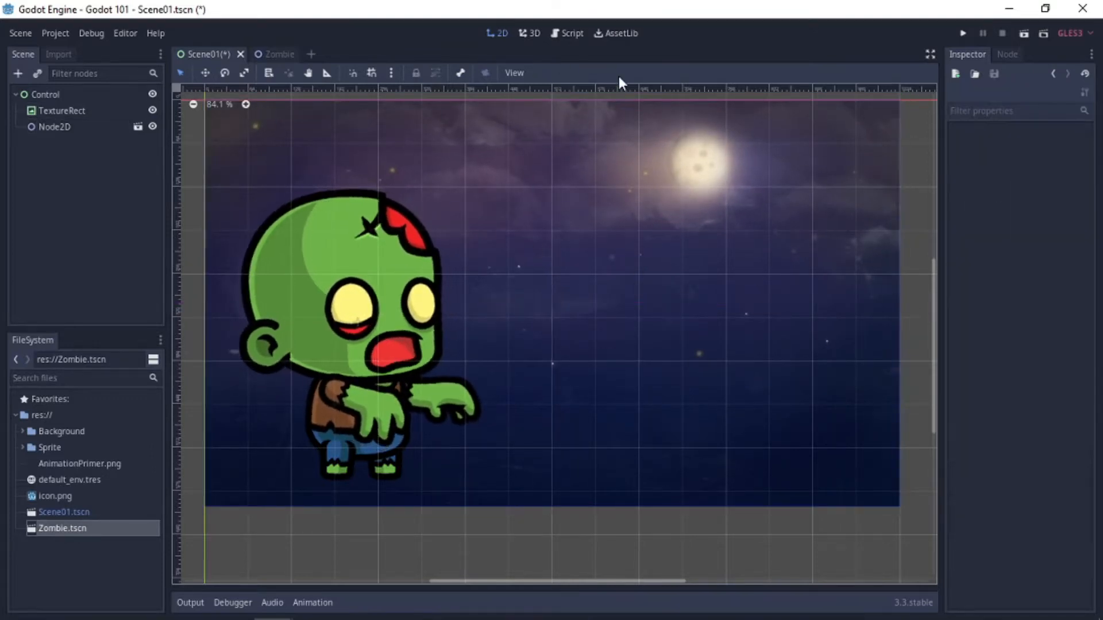
# Step: Add a horizontal guide at about the background's mid-height and a vertical guide to the right of the moon
pyautogui.moveTo(624, 171); pyautogui.dragTo(597, 299)
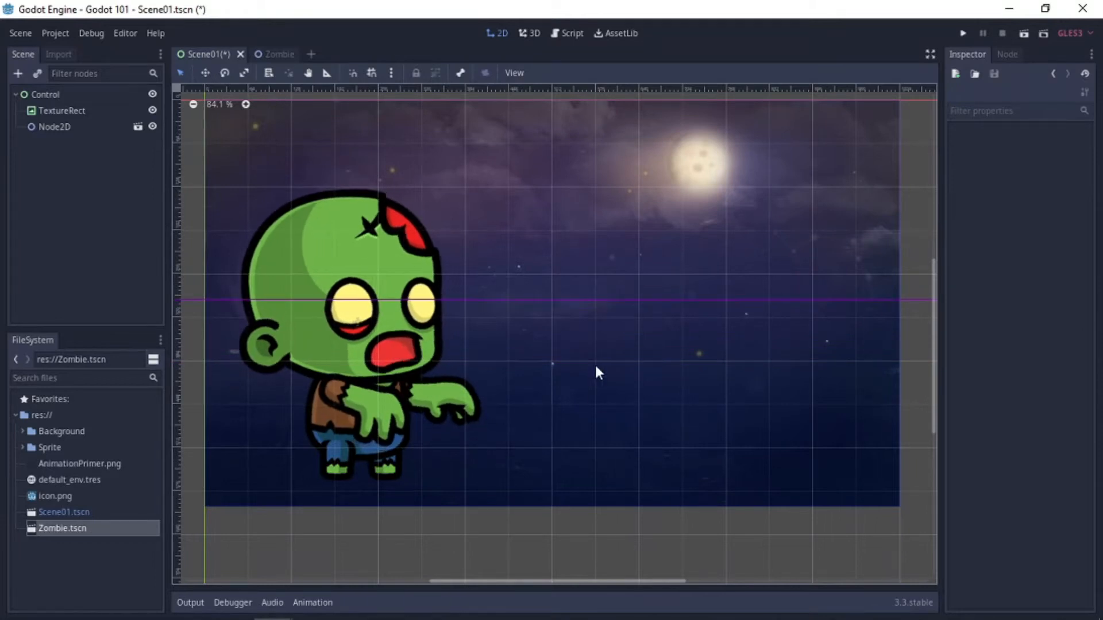
pyautogui.click(602, 295)
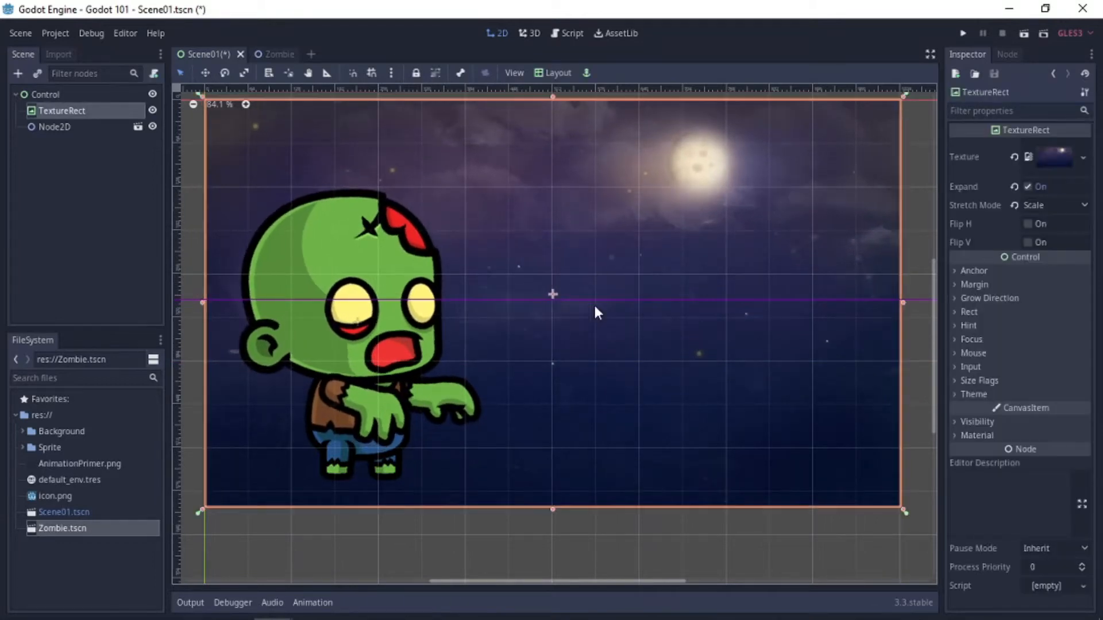
pyautogui.click(923, 295)
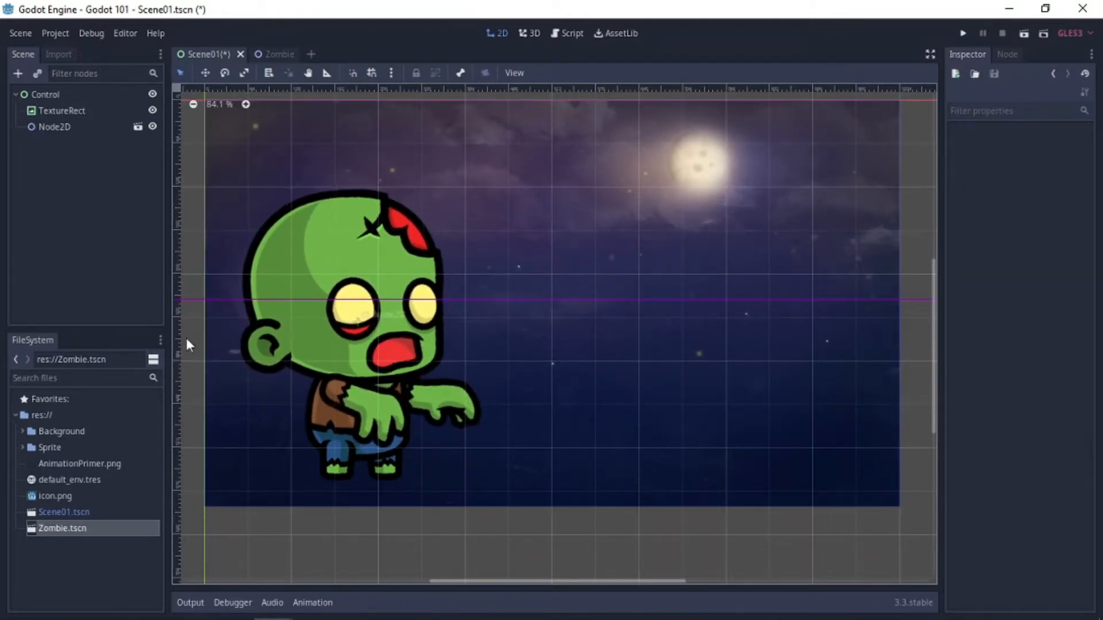
pyautogui.moveTo(176, 356); pyautogui.dragTo(765, 373)
pyautogui.click(768, 380)
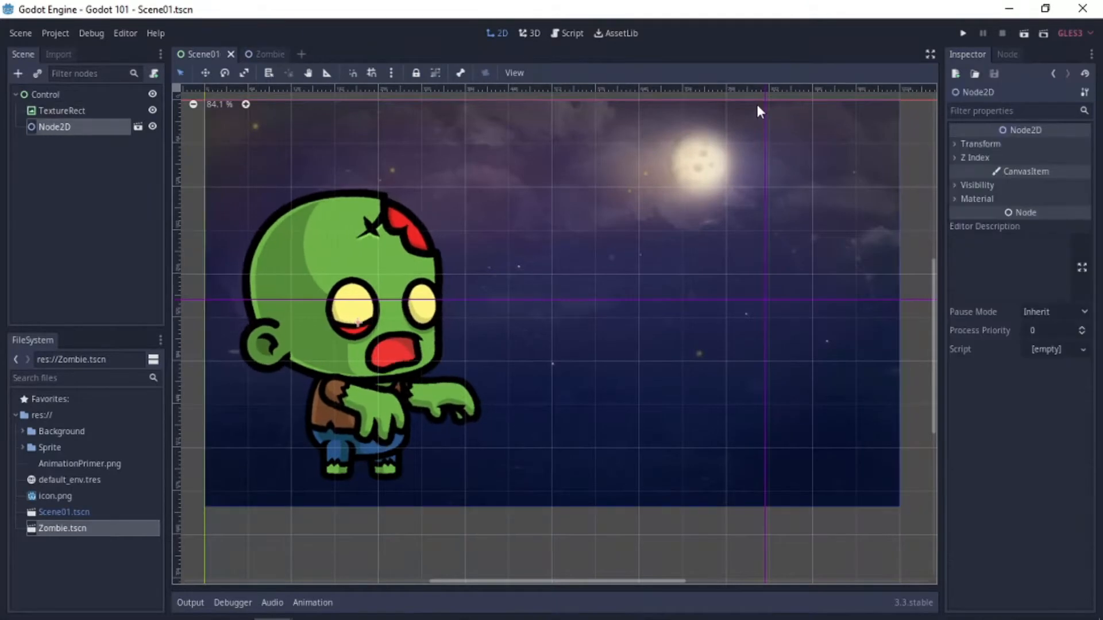
# Step: Replace both guides with a horizontal one at about the background's mid-height and a vertical one just right of the zombie
pyautogui.moveTo(768, 93); pyautogui.dragTo(178, 178)
pyautogui.moveTo(248, 300); pyautogui.dragTo(253, 91)
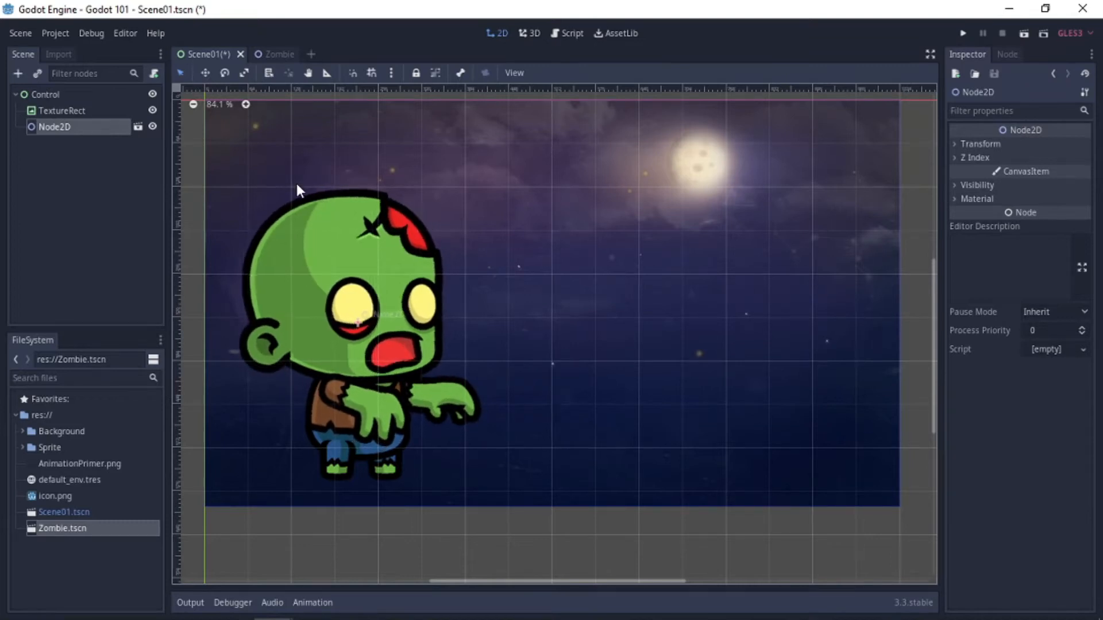
pyautogui.moveTo(585, 89); pyautogui.dragTo(564, 297)
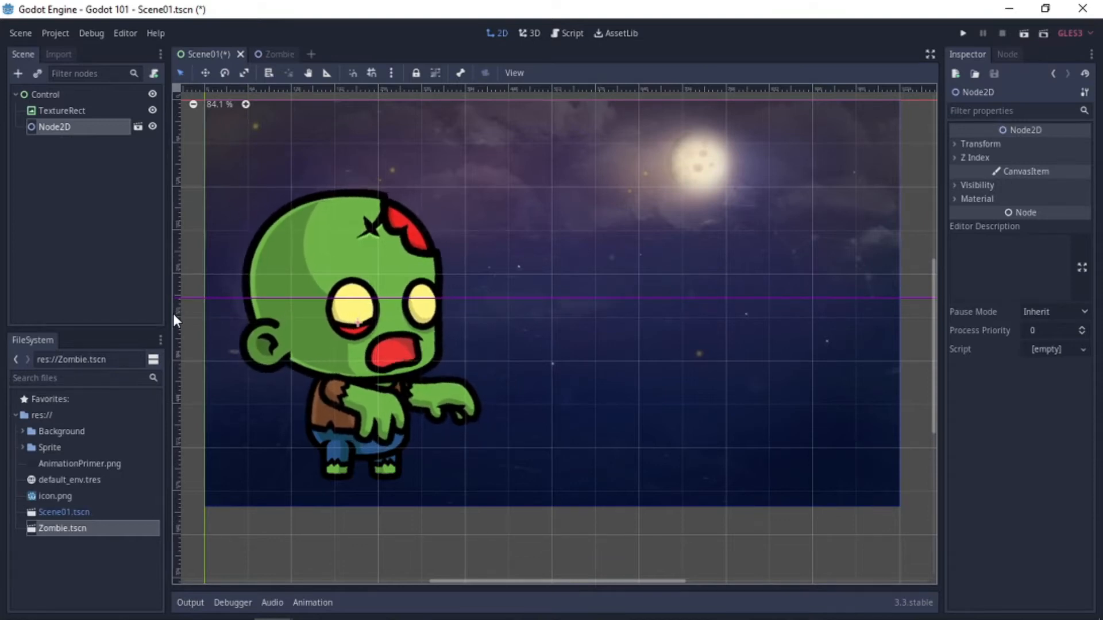
pyautogui.moveTo(176, 313); pyautogui.dragTo(490, 300)
# Step: Enable smart snapping and move the zombie Node2D up onto the horizontal guide
pyautogui.click(352, 72)
pyautogui.moveTo(412, 309); pyautogui.dragTo(351, 285)
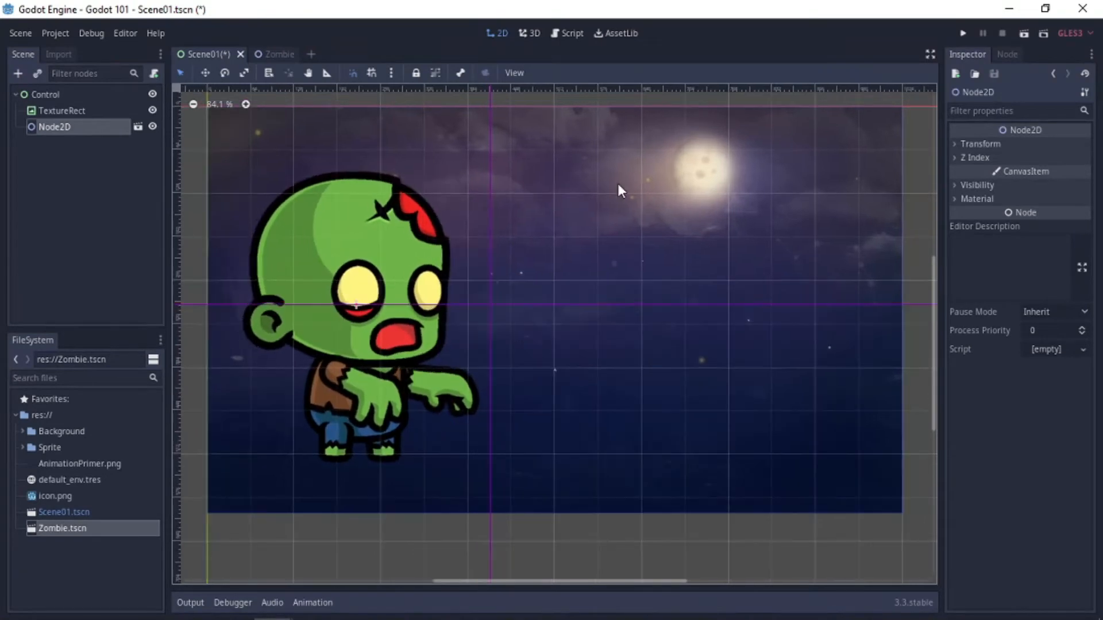